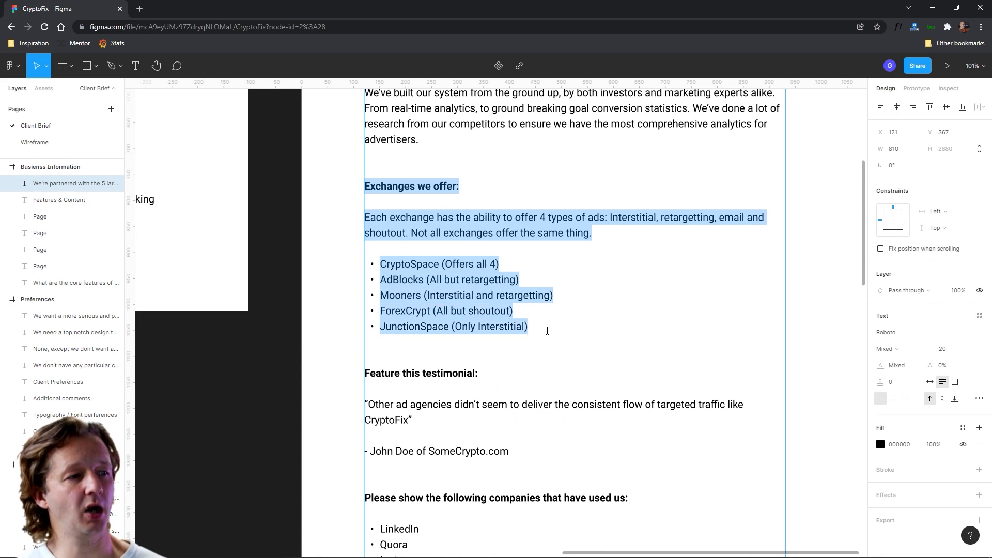
Review the exchanges and the ad types each one offers in the client brief's business information text.
{"action": "left_click", "coordinate": [542, 325]}
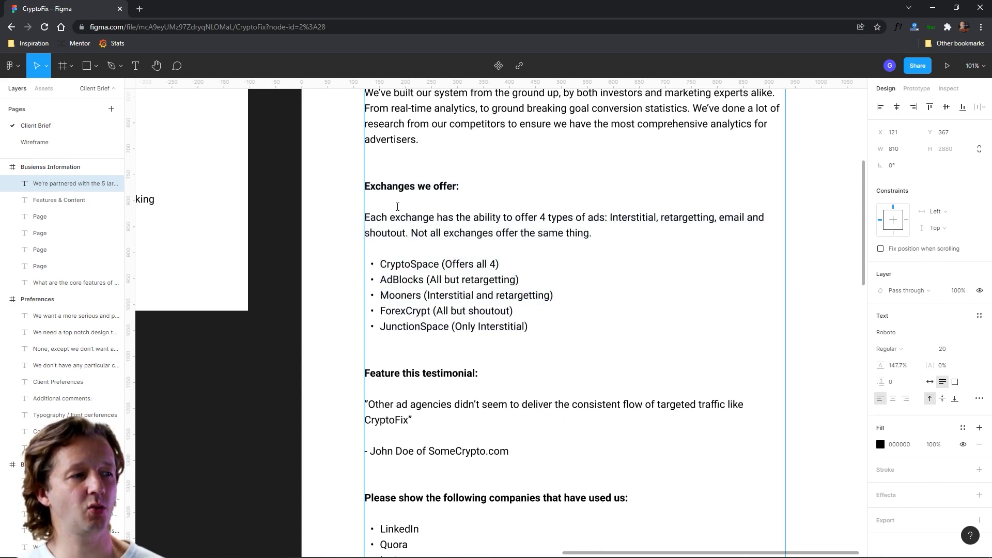
{"action": "double_click", "coordinate": [406, 262]}
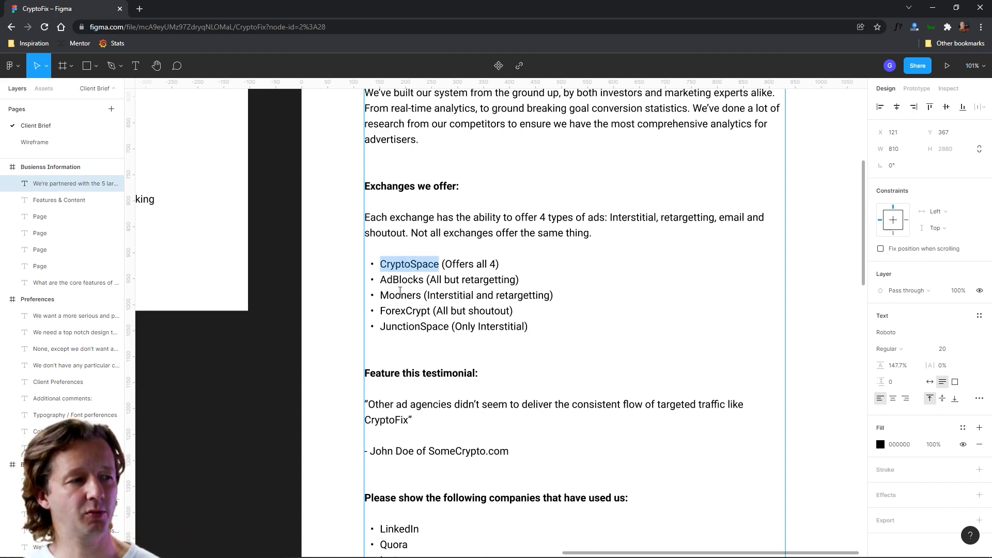
{"action": "double_click", "coordinate": [401, 280]}
{"action": "double_click", "coordinate": [400, 295]}
{"action": "double_click", "coordinate": [405, 311]}
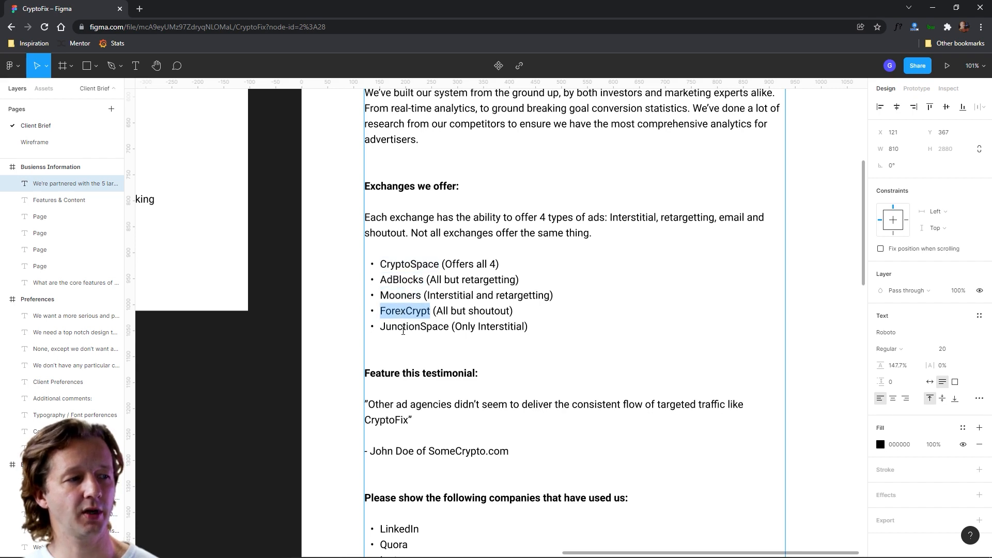
{"action": "double_click", "coordinate": [406, 328]}
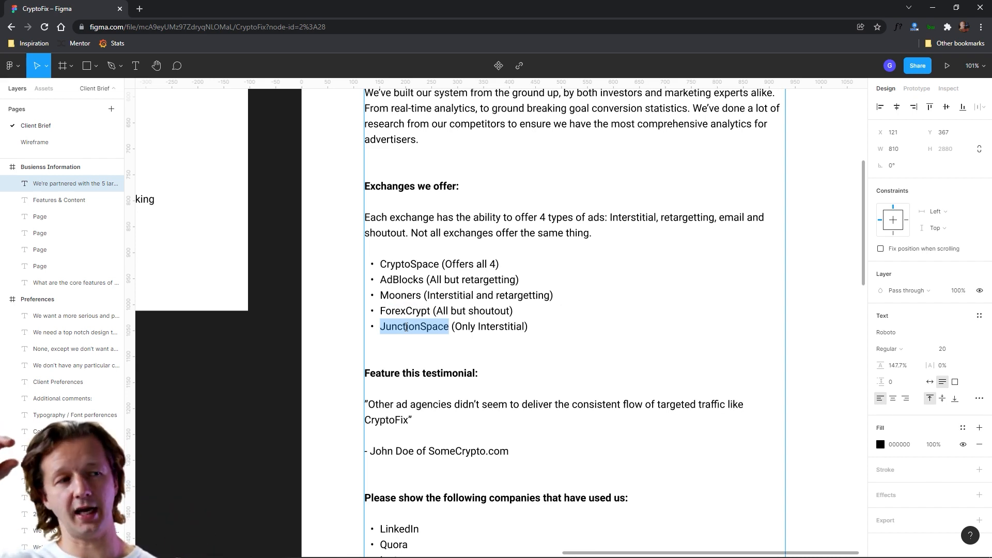
{"action": "left_click", "coordinate": [636, 217]}
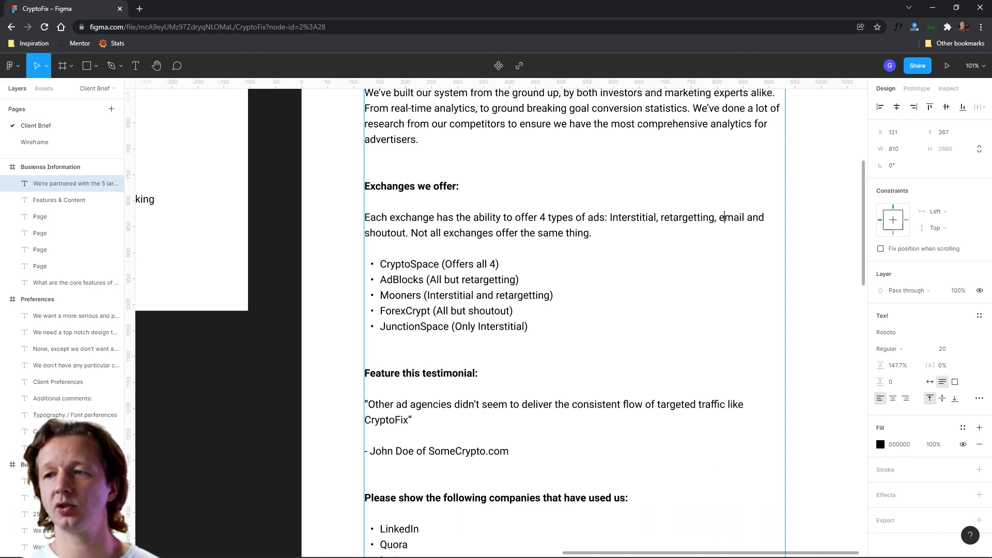
On the Wireframe page, duplicate the primary testimonial text and place the copy a little below the original.
{"action": "left_click", "coordinate": [37, 145]}
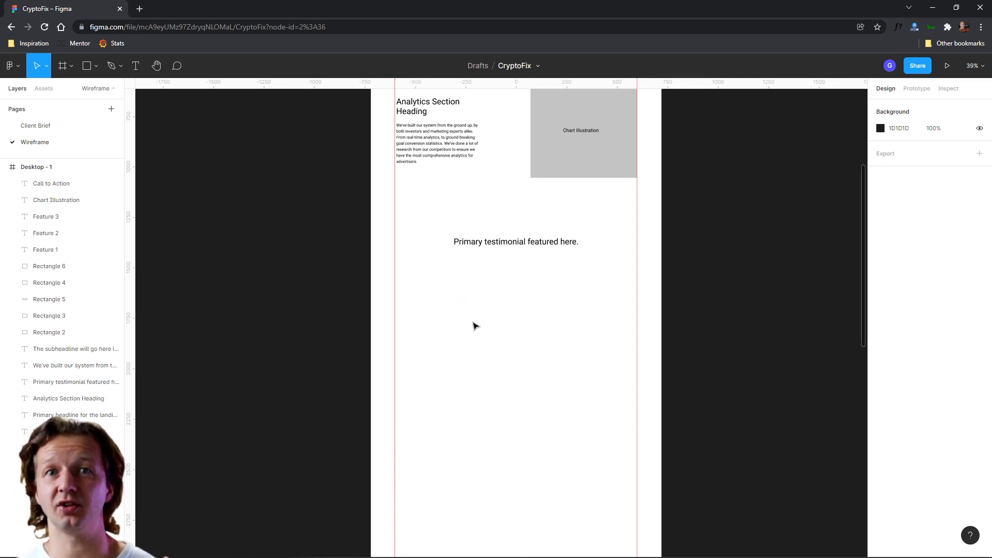
{"action": "scroll", "coordinate": [518, 273], "scroll_direction": "up", "scroll_amount": 5}
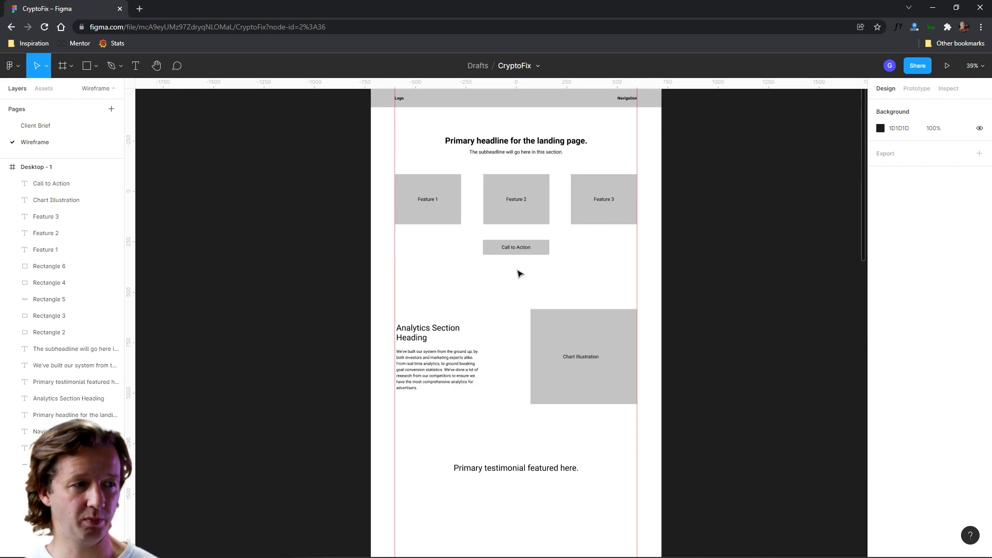
{"action": "scroll", "coordinate": [520, 273], "scroll_direction": "down", "scroll_amount": 6}
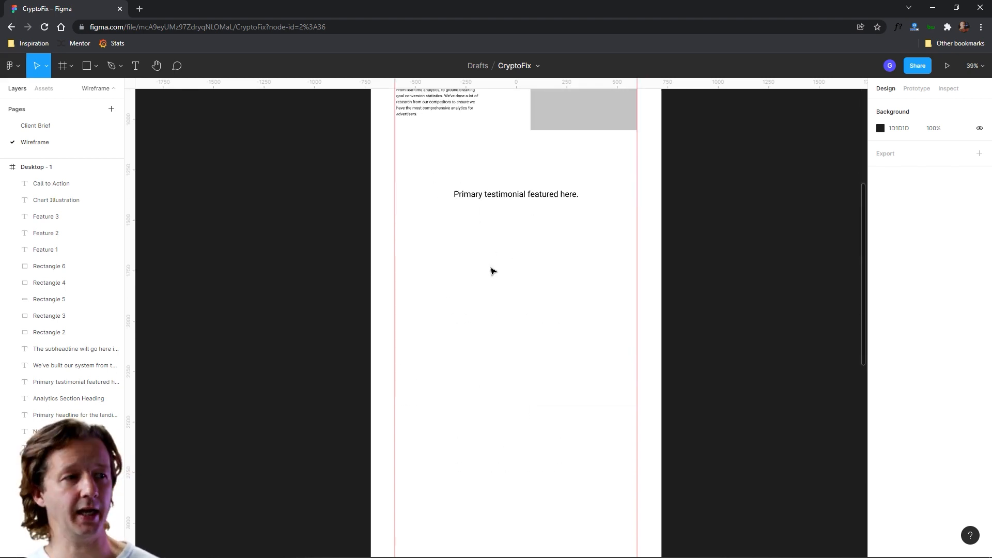
{"action": "left_click", "coordinate": [505, 200]}
{"action": "key", "text": "ctrl+d"}
{"action": "left_click_drag", "start_coordinate": [505, 199], "coordinate": [479, 234]}
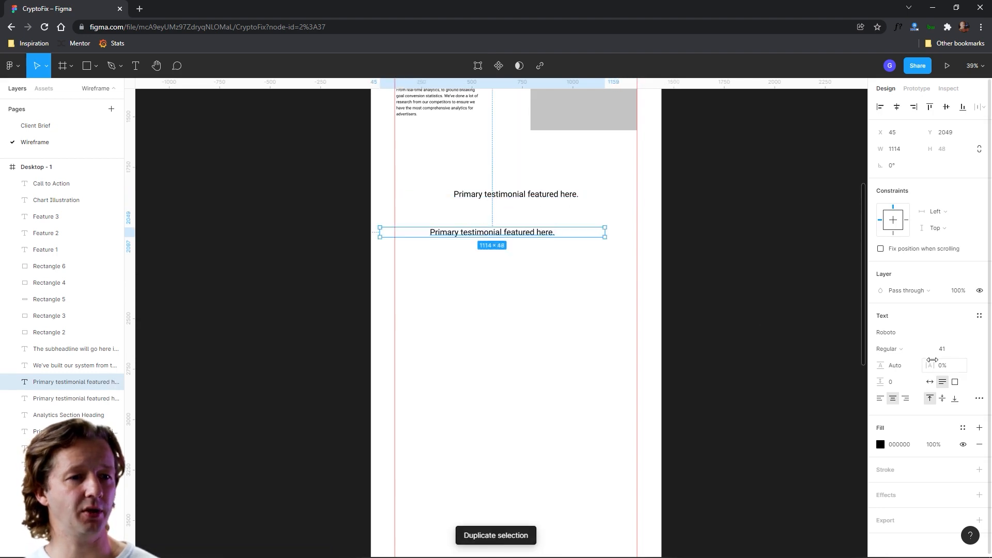
Make the copied text auto width, left-aligned and size 24, and move it to the left guide at about X 119, Y 2215.
{"action": "left_click", "coordinate": [930, 382]}
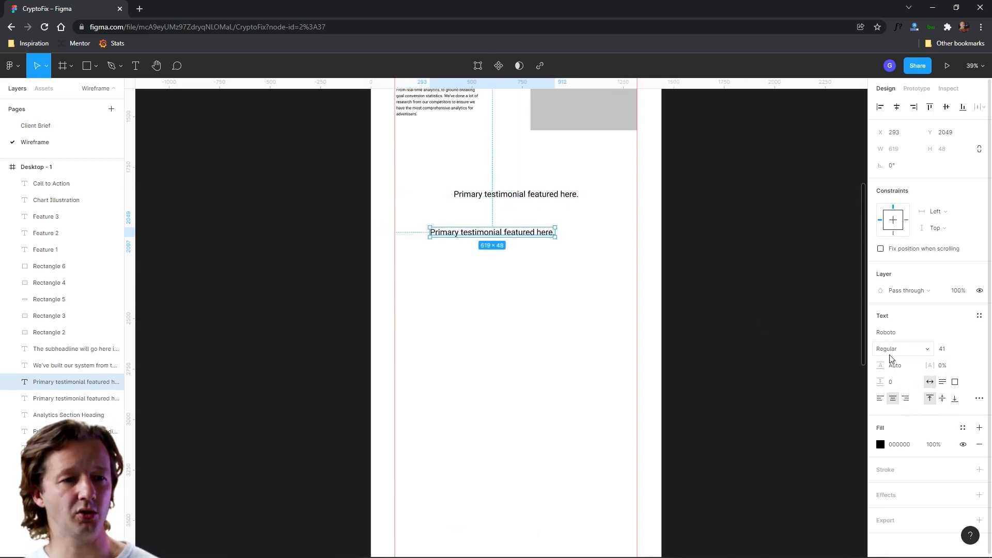
{"action": "left_click", "coordinate": [881, 399]}
{"action": "left_click", "coordinate": [950, 351]}
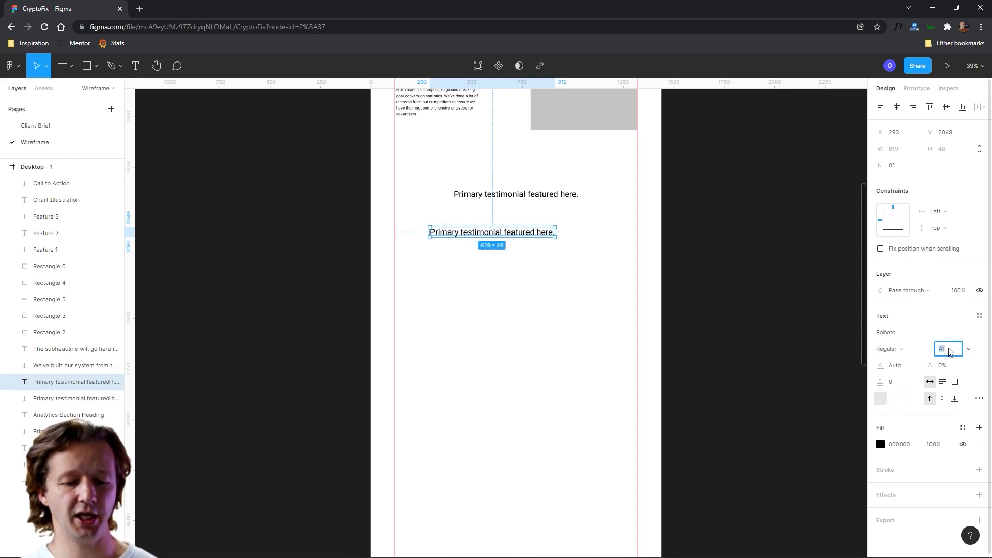
{"action": "type", "text": "24"}
{"action": "key", "text": "Return"}
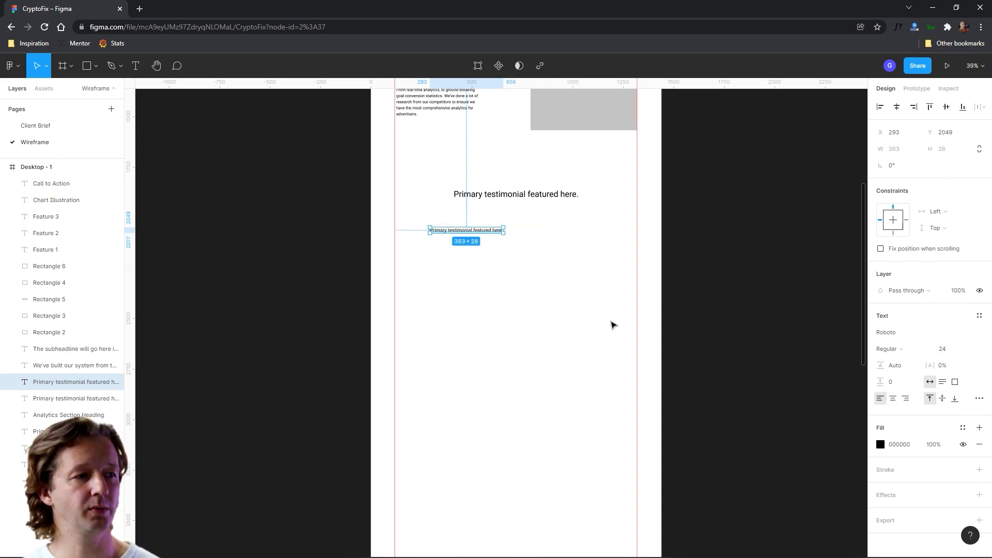
{"action": "left_click_drag", "start_coordinate": [459, 237], "coordinate": [424, 269]}
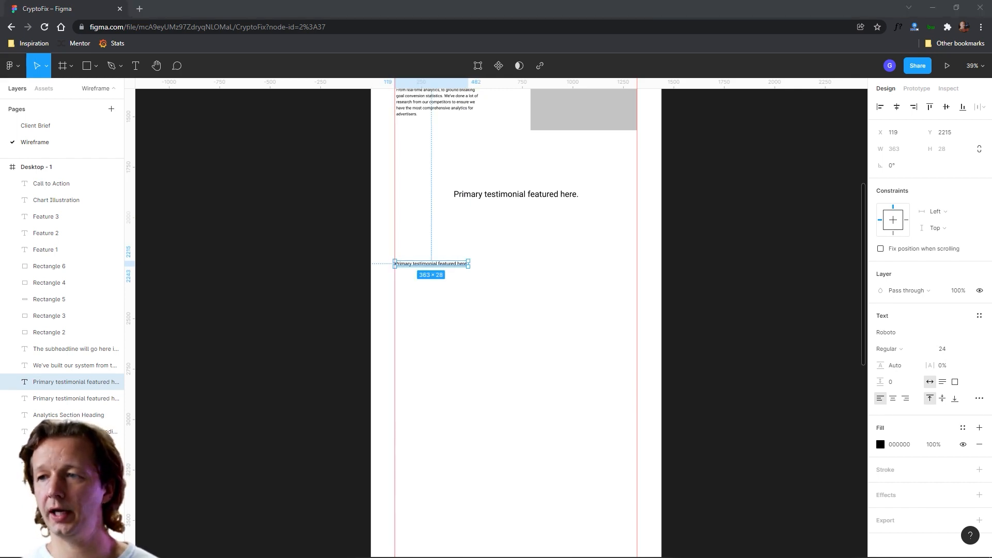
Duplicate the primary testimonial text again, place the copy below at about Y 2142, and change it to "Crypto Exchanges Section".
{"action": "left_click", "coordinate": [527, 199]}
{"action": "key", "text": "ctrl+d"}
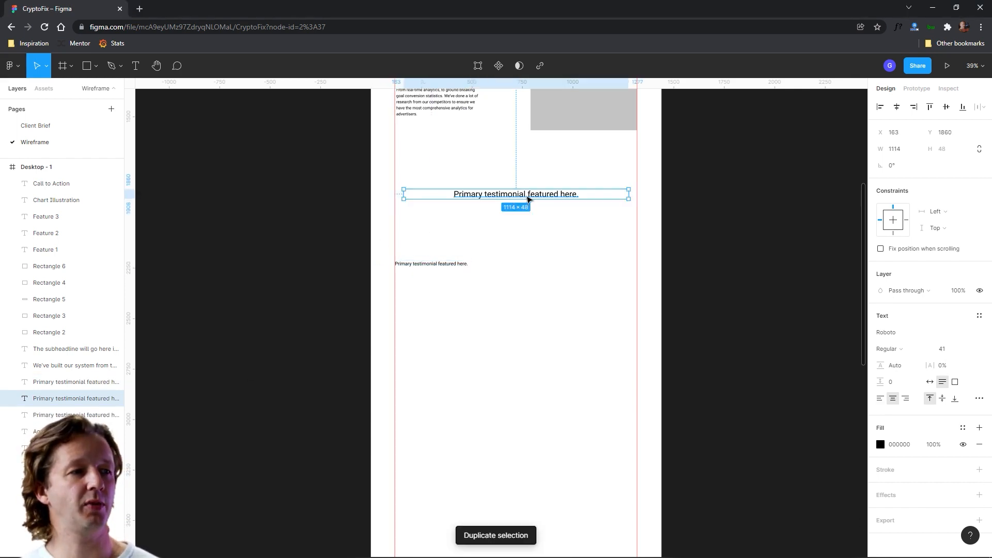
{"action": "left_click_drag", "start_coordinate": [527, 199], "coordinate": [532, 256]}
{"action": "double_click", "coordinate": [528, 252]}
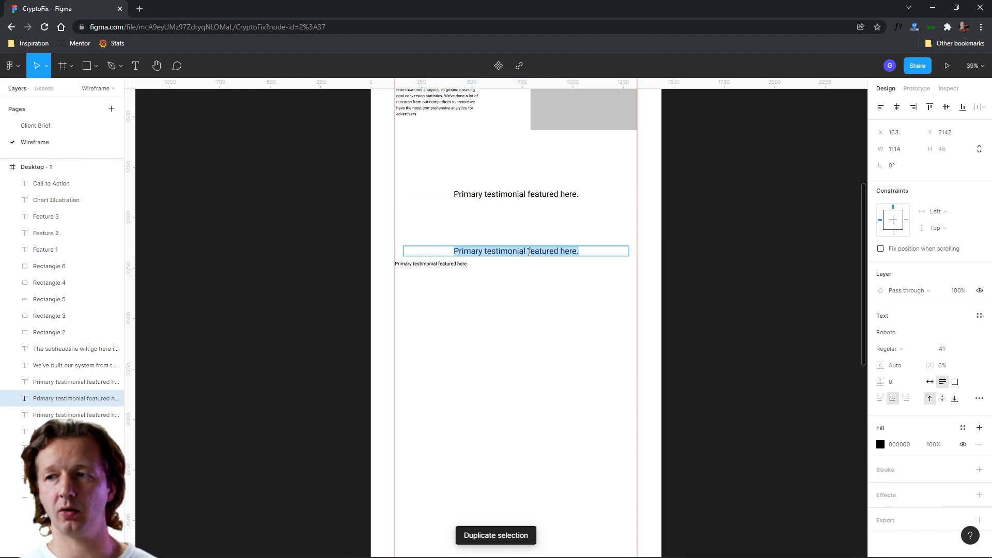
{"action": "type", "text": "Crypto Exchanges"}
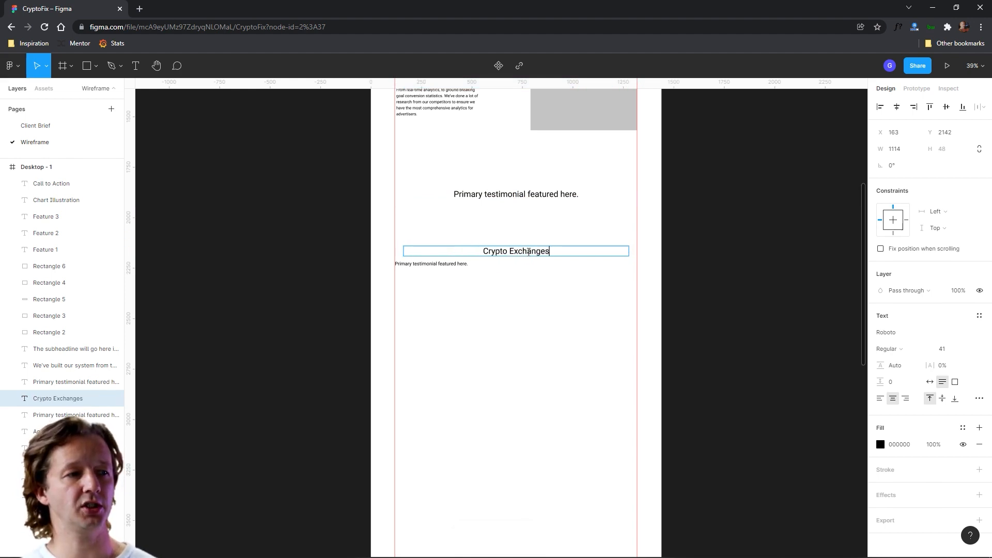
{"action": "type", "text": " Section"}
{"action": "left_click", "coordinate": [517, 285]}
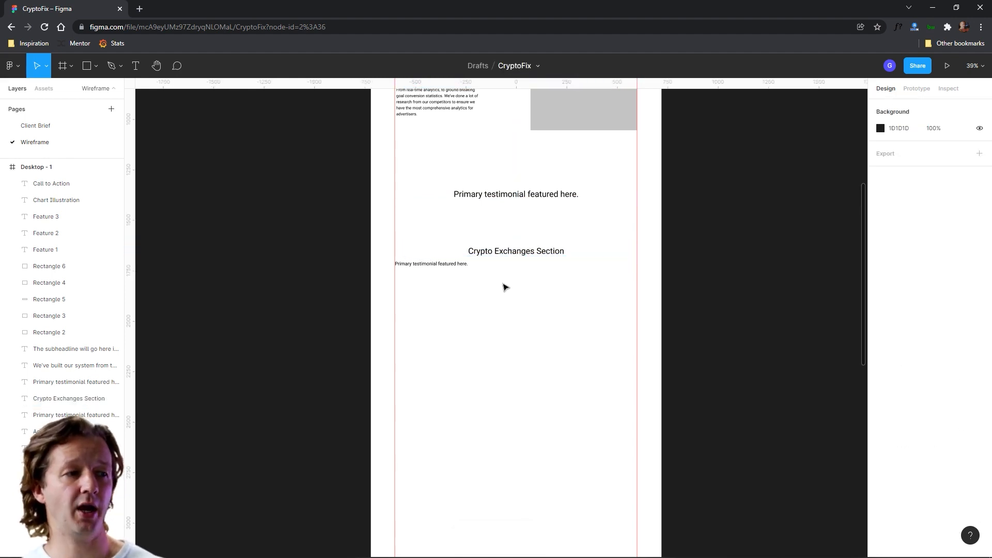
Move the small text on the left guide down to about Y 2297 and change it to "CryptoSpace".
{"action": "left_click_drag", "start_coordinate": [456, 264], "coordinate": [449, 282]}
{"action": "scroll", "coordinate": [450, 281], "scroll_direction": "up", "scroll_amount": 3}
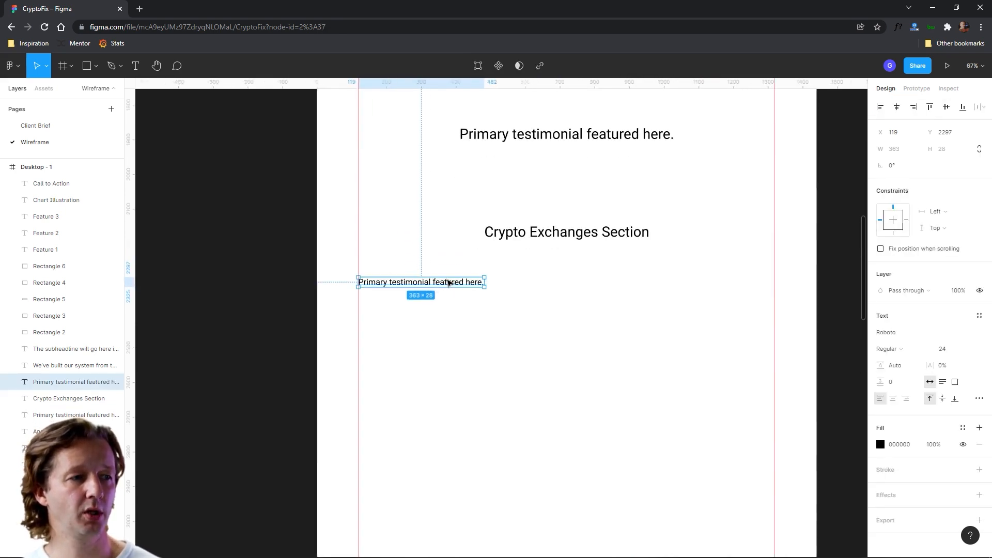
{"action": "double_click", "coordinate": [457, 283]}
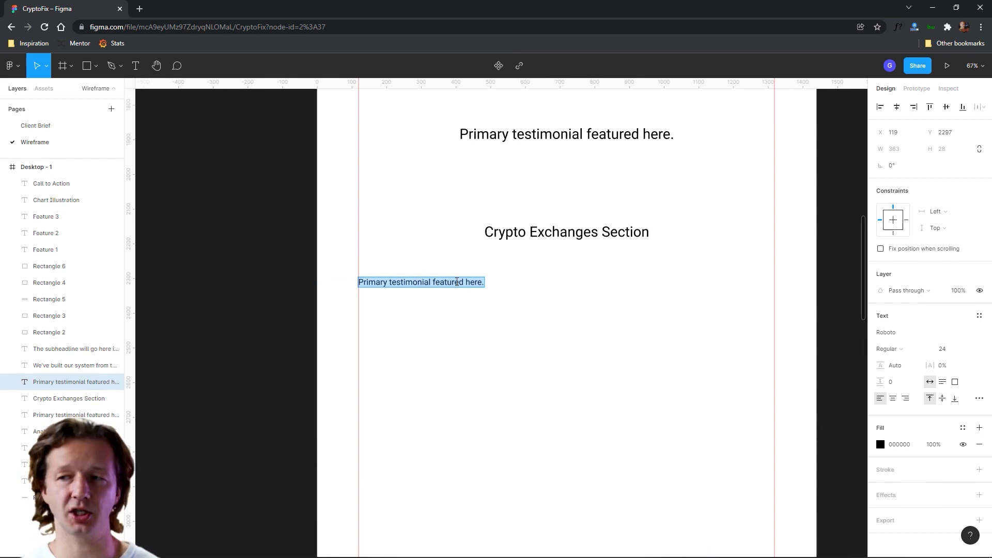
{"action": "type", "text": "CryptoSpace"}
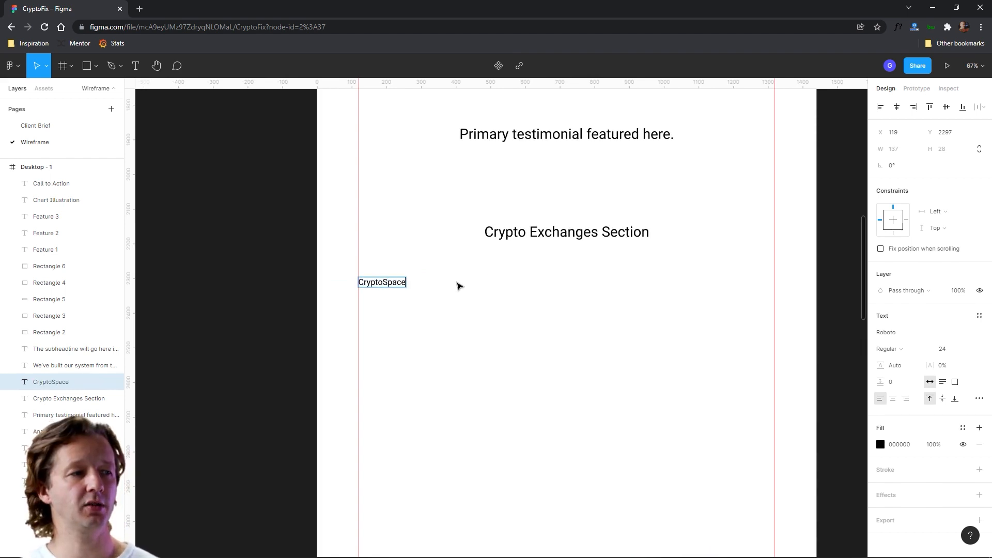
{"action": "key", "text": "Escape"}
Duplicate the CryptoSpace label and place the copy directly beneath it at about Y 2364.
{"action": "key", "text": "ctrl+d"}
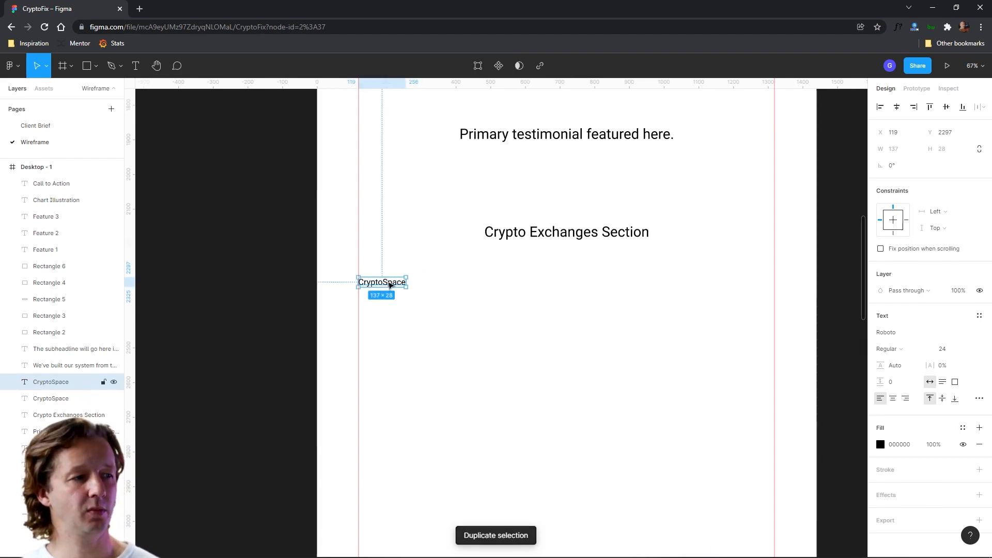
{"action": "left_click_drag", "start_coordinate": [384, 288], "coordinate": [392, 306]}
{"action": "double_click", "coordinate": [391, 307]}
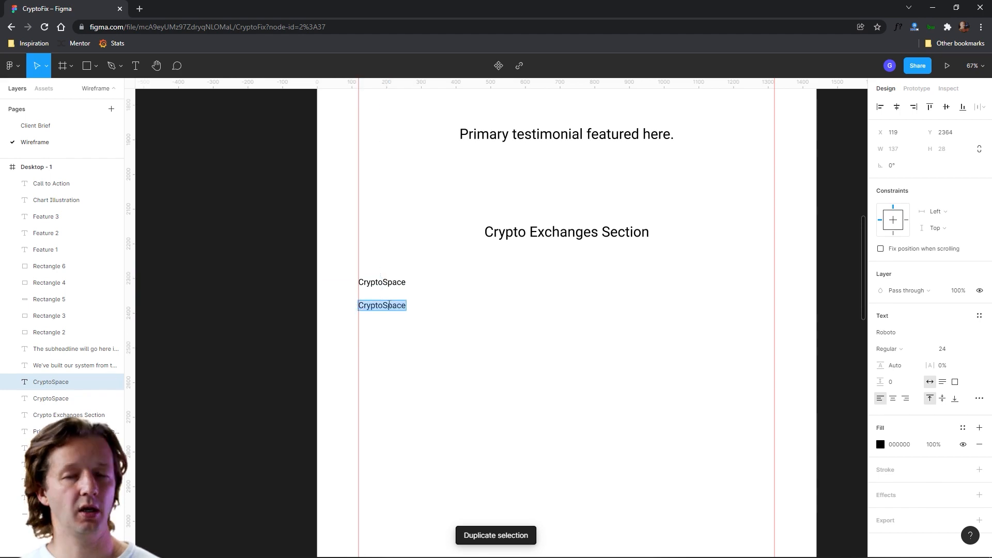
{"action": "key", "text": "Escape"}
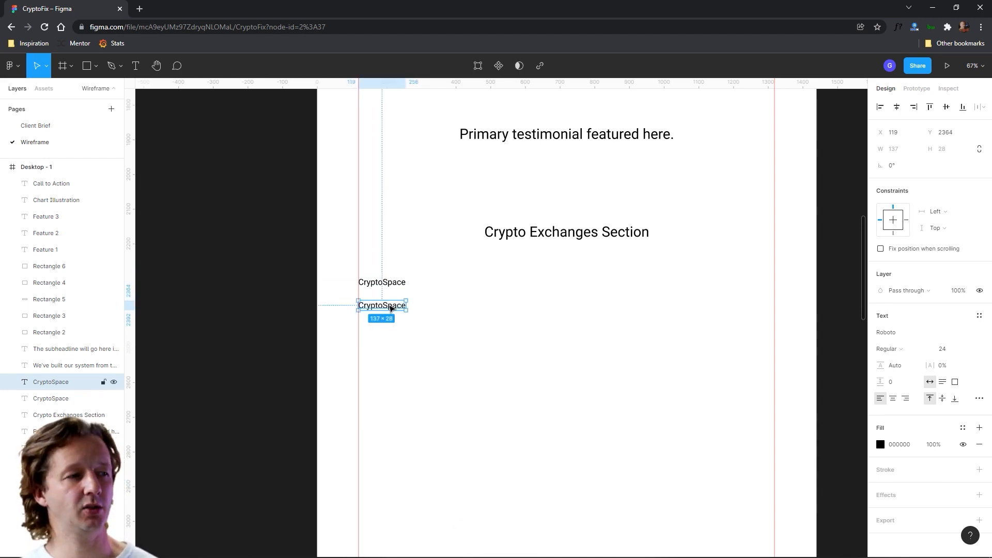
Change the upper CryptoSpace label to "Exchange" and delete the CryptoSpace copy beneath it.
{"action": "left_click", "coordinate": [394, 282]}
{"action": "double_click", "coordinate": [395, 282]}
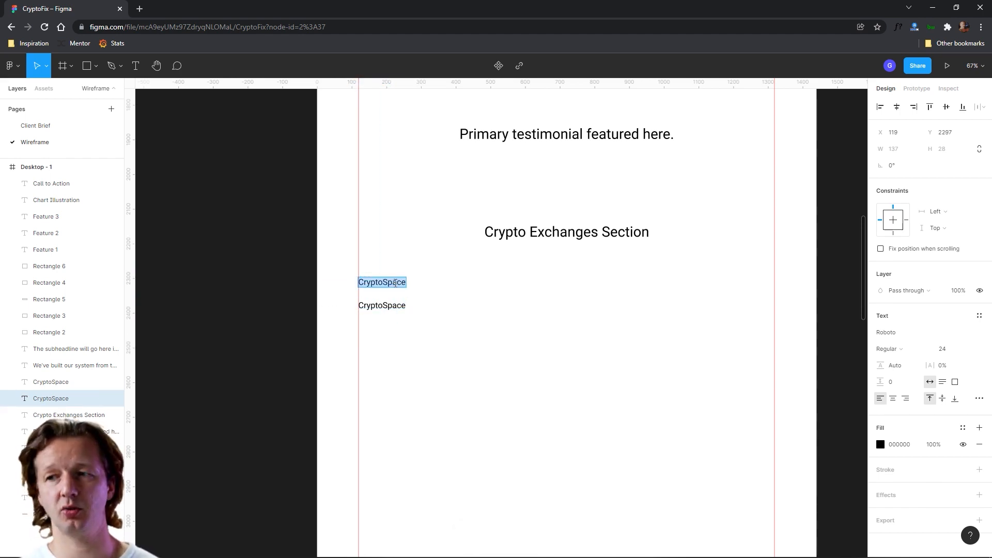
{"action": "type", "text": "Exs"}
{"action": "key", "text": "BackSpace"}
{"action": "type", "text": "change"}
{"action": "key", "text": "Escape"}
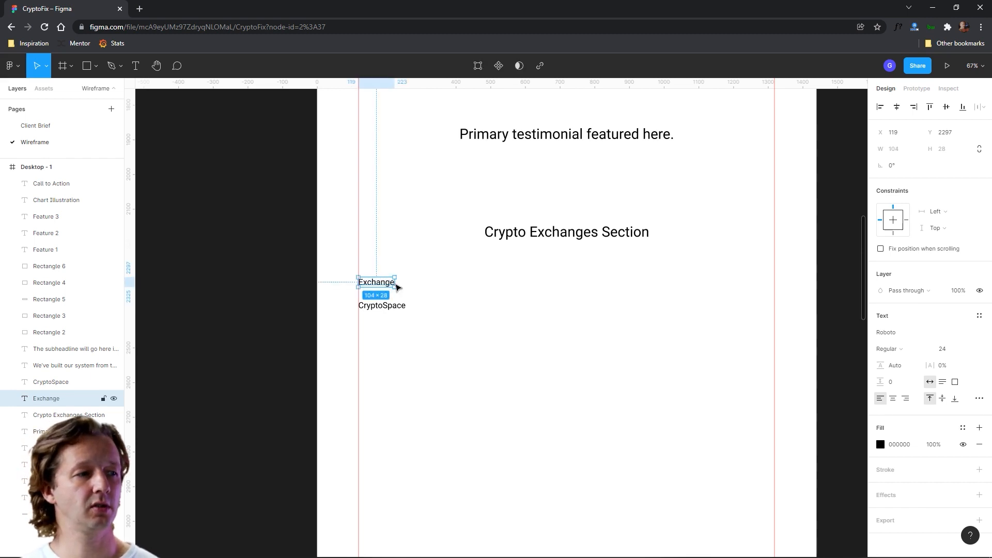
{"action": "left_click", "coordinate": [388, 305]}
{"action": "key", "text": "Delete"}
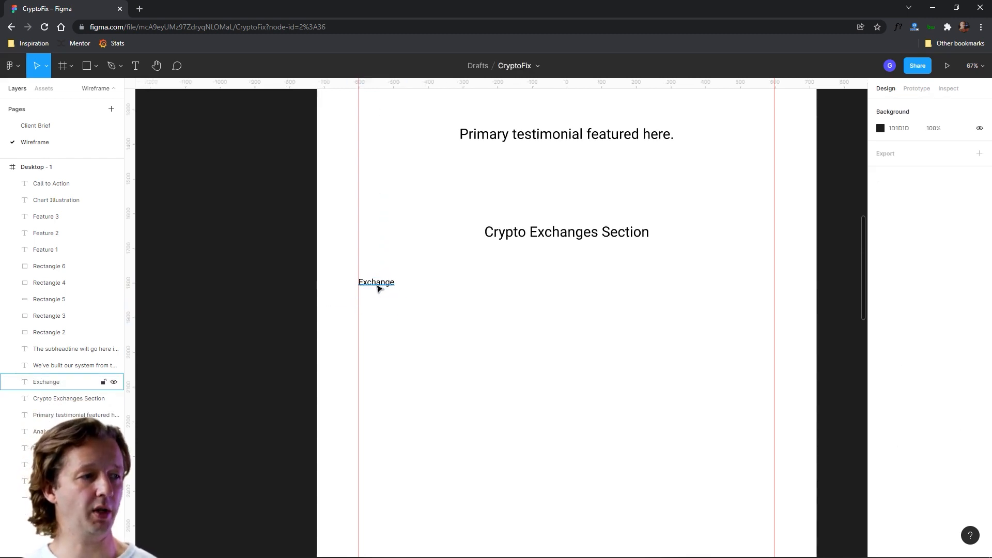
Duplicate the Exchange label four times to make a left-aligned column of five labels spaced 60 px apart.
{"action": "left_click", "coordinate": [379, 285]}
{"action": "key", "text": "ctrl+d"}
{"action": "left_click_drag", "start_coordinate": [385, 286], "coordinate": [388, 306]}
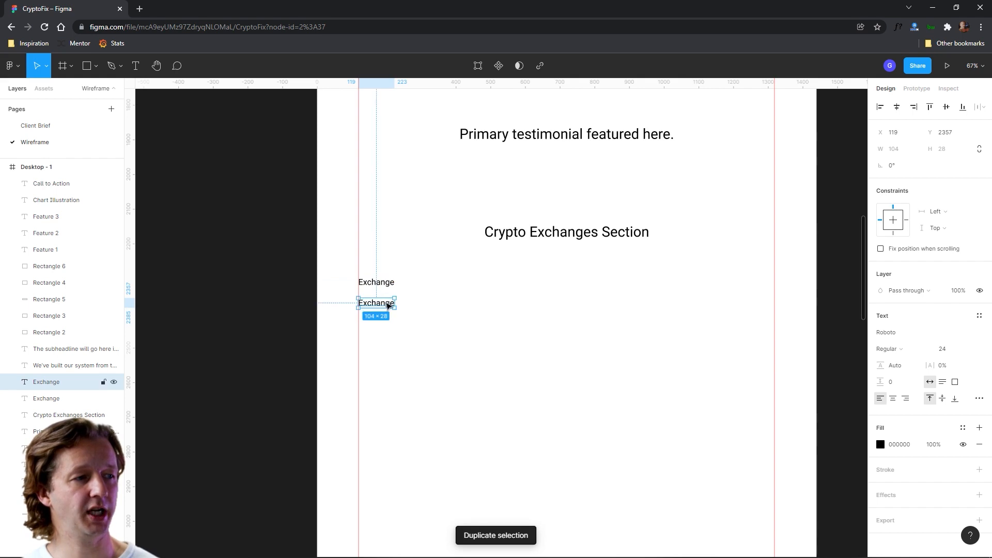
{"action": "key", "text": "ctrl+d"}
{"action": "key", "text": "ctrl+d"}
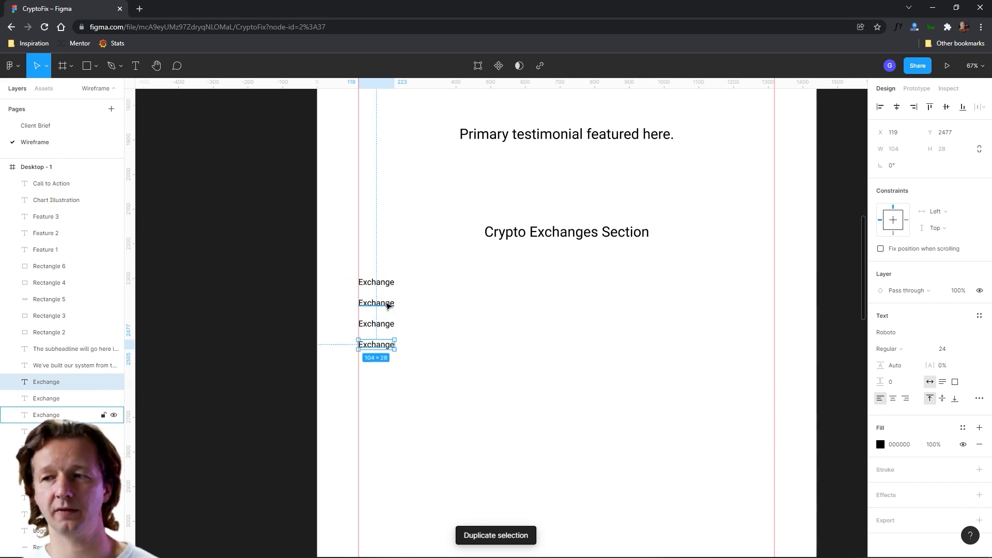
{"action": "key", "text": "ctrl+d"}
{"action": "left_click", "coordinate": [505, 402]}
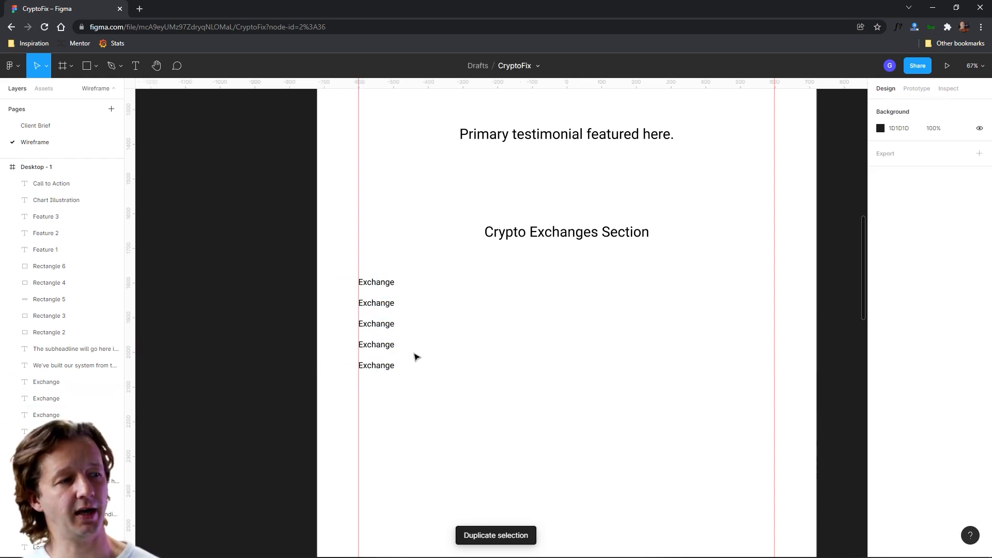
Move all five Exchange labels down together so the first one sits at about Y 2424.
{"action": "left_click", "coordinate": [391, 284]}
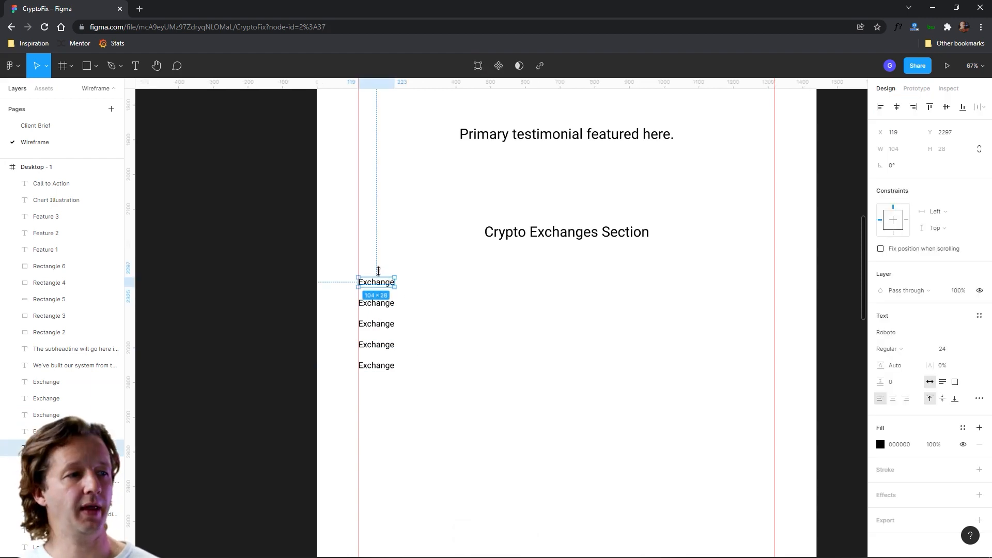
{"action": "left_click", "coordinate": [363, 262]}
{"action": "left_click_drag", "start_coordinate": [391, 261], "coordinate": [383, 415]}
{"action": "left_click", "coordinate": [432, 308]}
Duplicate the first Exchange label, place the copy at about X 720, Y 2378 as a column header, and change it to "Interstitial".
{"action": "left_click", "coordinate": [385, 327]}
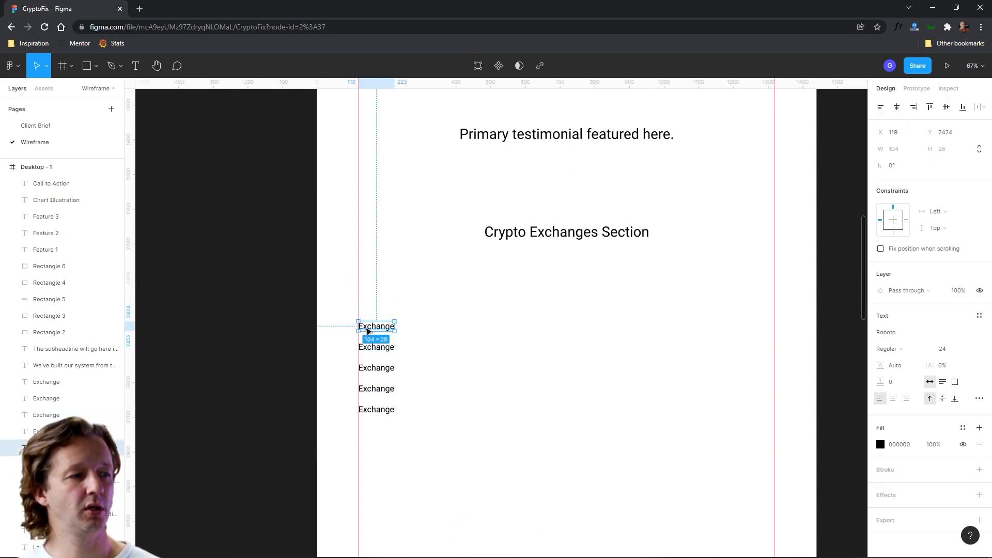
{"action": "key", "text": "ctrl+d"}
{"action": "left_click_drag", "start_coordinate": [382, 326], "coordinate": [584, 311]}
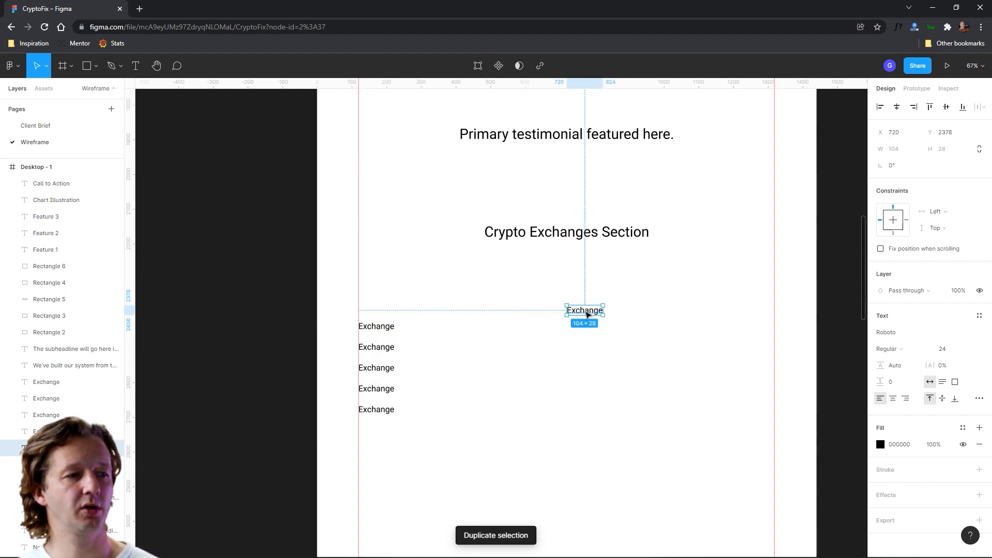
{"action": "double_click", "coordinate": [585, 311]}
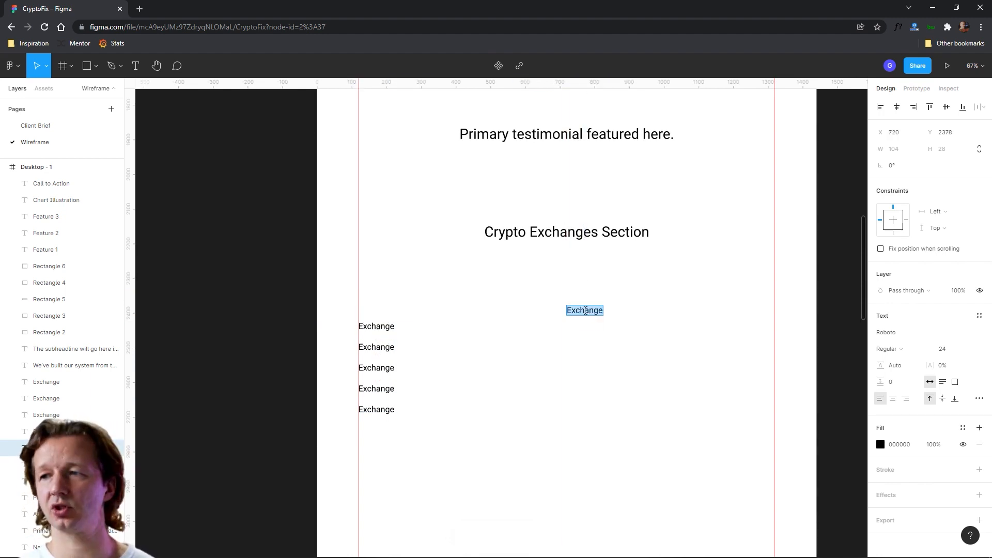
{"action": "type", "text": "Interstitial"}
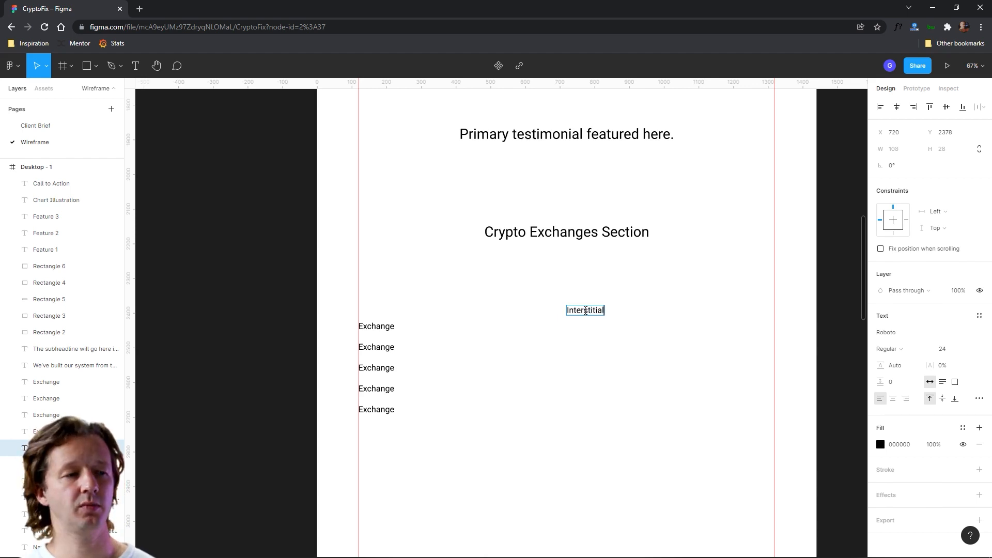
{"action": "key", "text": "Escape"}
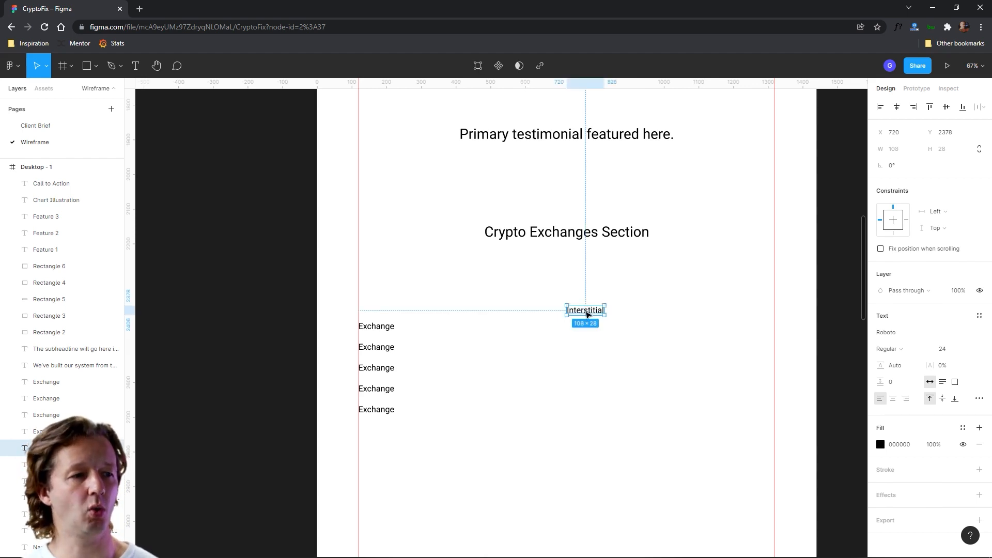
Duplicate the Interstitial header, place the copy beside it at about X 885, Y 2378, and change its text to "Retargetting".
{"action": "key", "text": "ctrl+d"}
{"action": "left_click_drag", "start_coordinate": [588, 314], "coordinate": [644, 310]}
{"action": "double_click", "coordinate": [643, 309]}
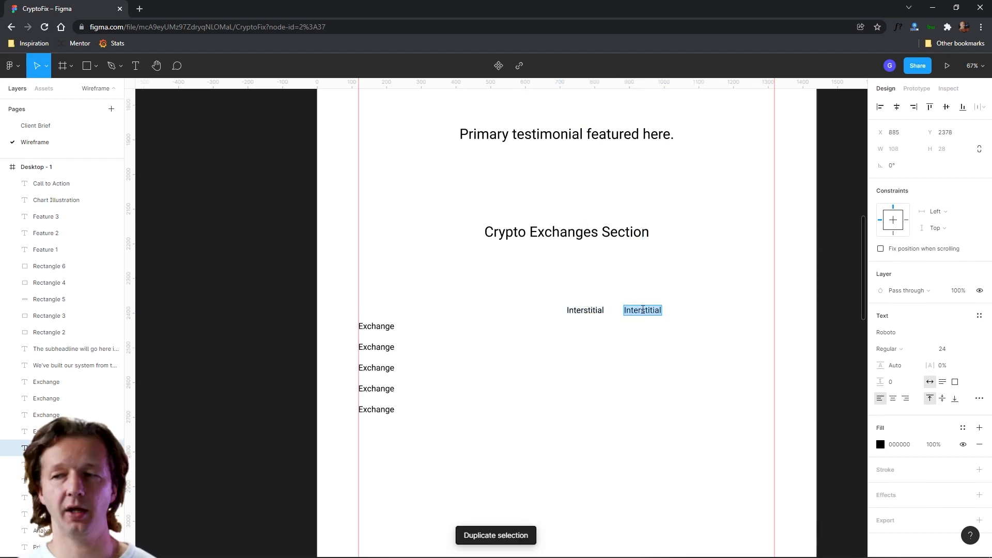
{"action": "type", "text": "Retargetting"}
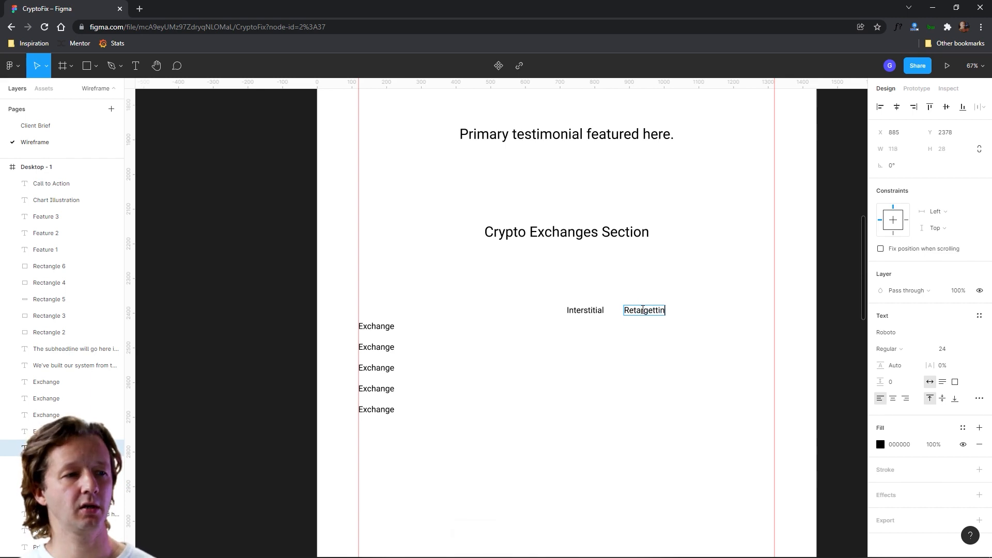
{"action": "key", "text": "Escape"}
Duplicate the Retargetting header, place the copy at about X 1073 with the same spacing, and change its text to "Email".
{"action": "key", "text": "ctrl+d"}
{"action": "left_click_drag", "start_coordinate": [646, 313], "coordinate": [712, 312]}
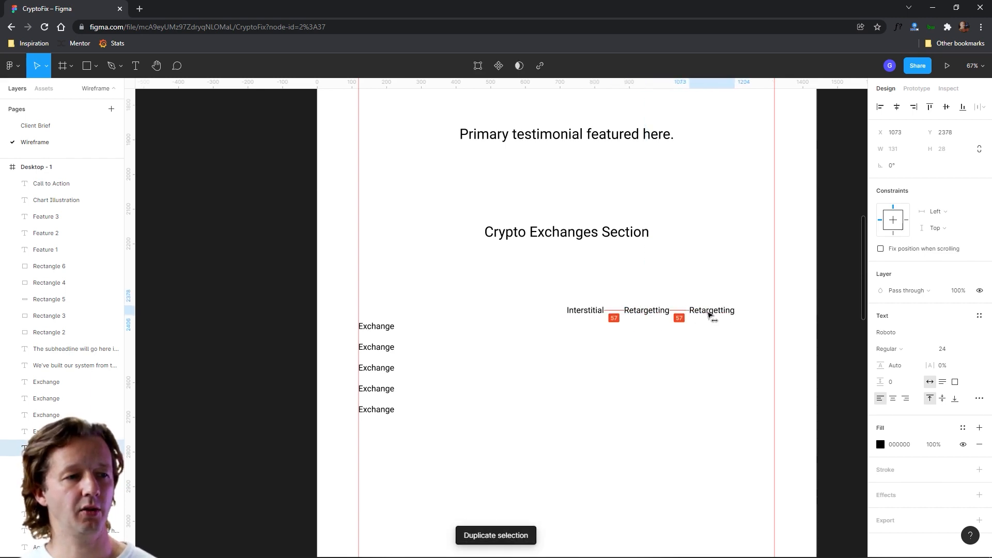
{"action": "double_click", "coordinate": [708, 311]}
{"action": "type", "text": "Email"}
{"action": "key", "text": "Escape"}
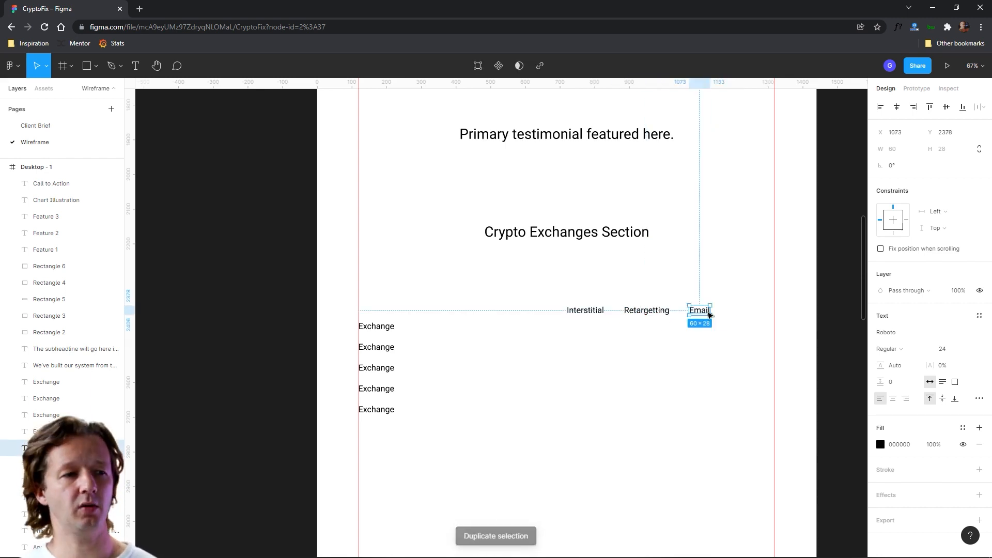
Duplicate the Email header, place the copy at about X 1190 on the same line, and change its text to "Shoutout".
{"action": "key", "text": "ctrl+d"}
{"action": "left_click_drag", "start_coordinate": [708, 314], "coordinate": [749, 313]}
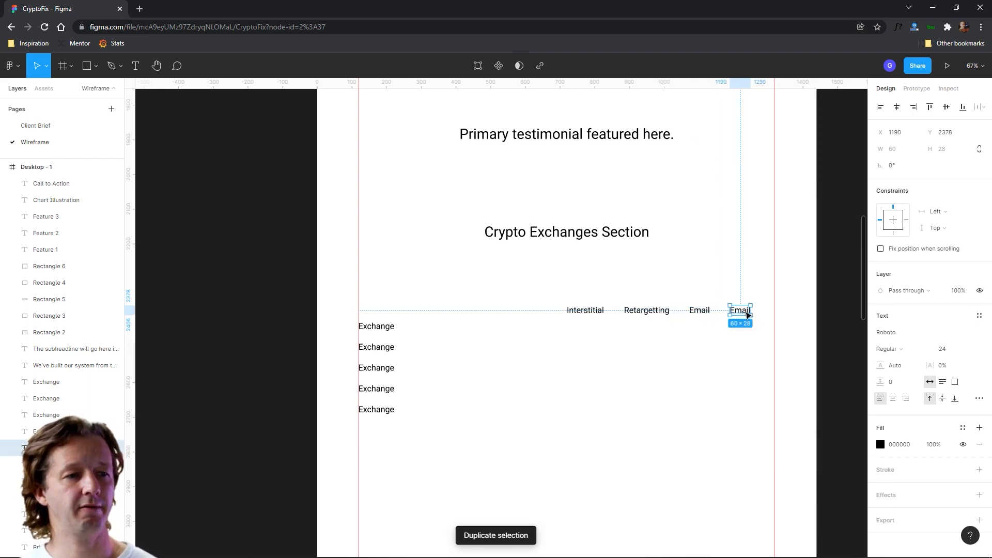
{"action": "double_click", "coordinate": [745, 310]}
{"action": "type", "text": "Shoutout"}
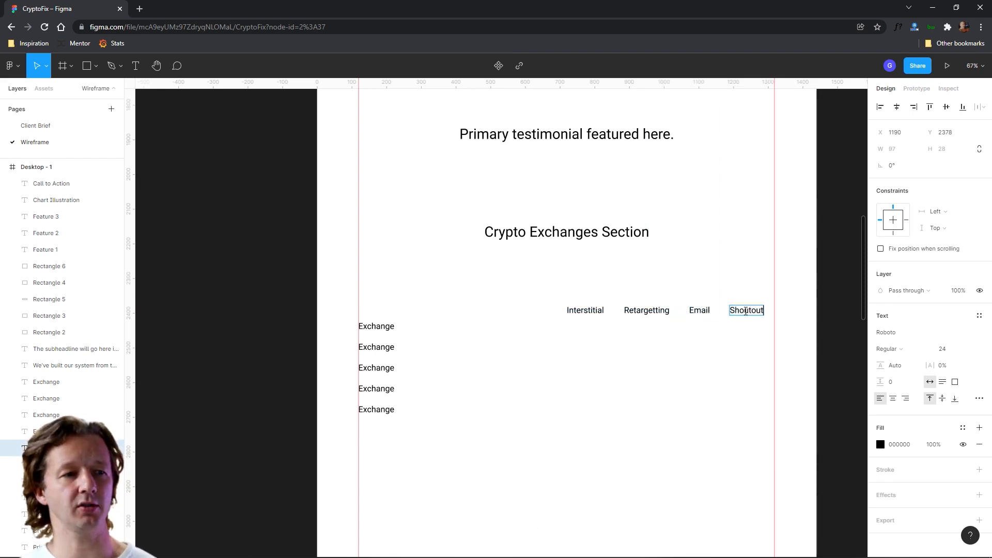
{"action": "key", "text": "Escape"}
Move the four column headers together up and to the right until Shoutout ends at the right margin guide.
{"action": "left_click", "coordinate": [579, 292]}
{"action": "left_click_drag", "start_coordinate": [571, 286], "coordinate": [765, 305]}
{"action": "left_click", "coordinate": [731, 354]}
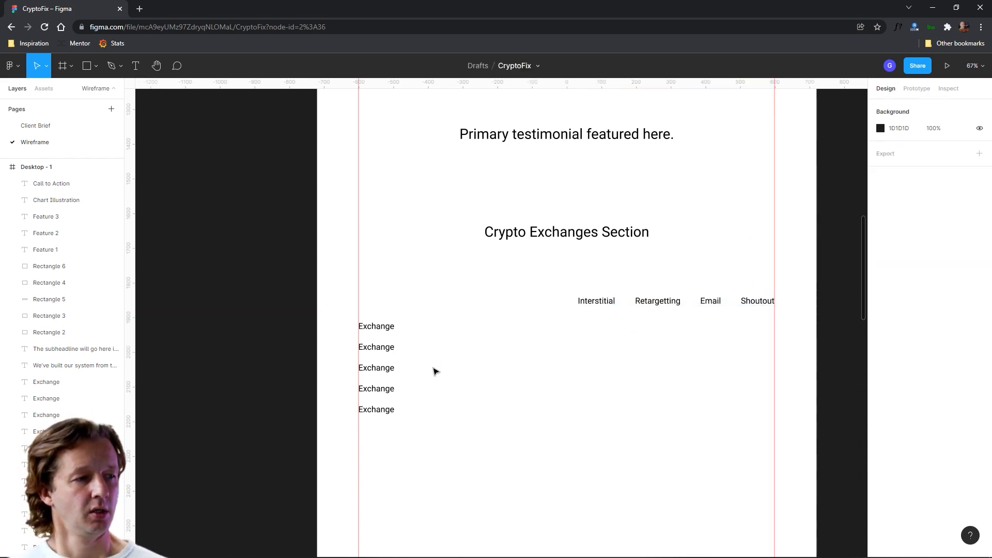
Draw a small three-point check mark with the Pen tool just below the Interstitial header, starting at about X 758, Y 2413.
{"action": "left_click", "coordinate": [110, 66]}
{"action": "left_click", "coordinate": [580, 318]}
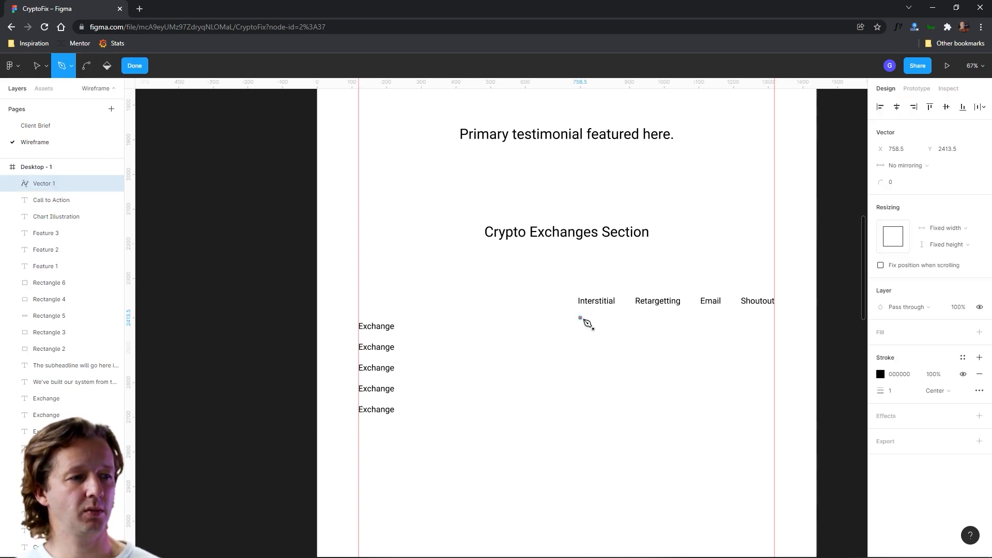
{"action": "left_click", "coordinate": [584, 322]}
{"action": "left_click", "coordinate": [593, 314]}
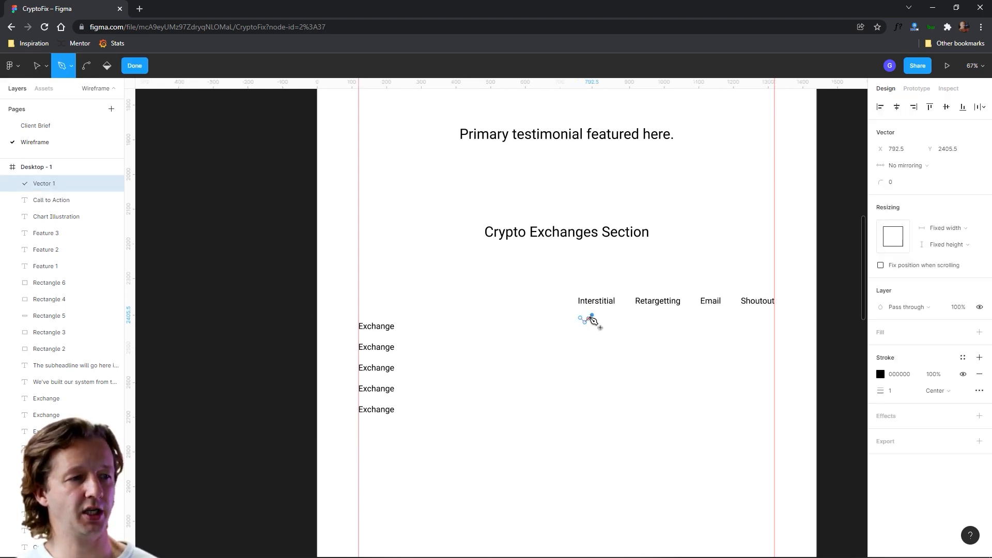
Set the check mark's stroke width to 5, undo the stray extra point, and finish the path.
{"action": "left_click", "coordinate": [903, 392]}
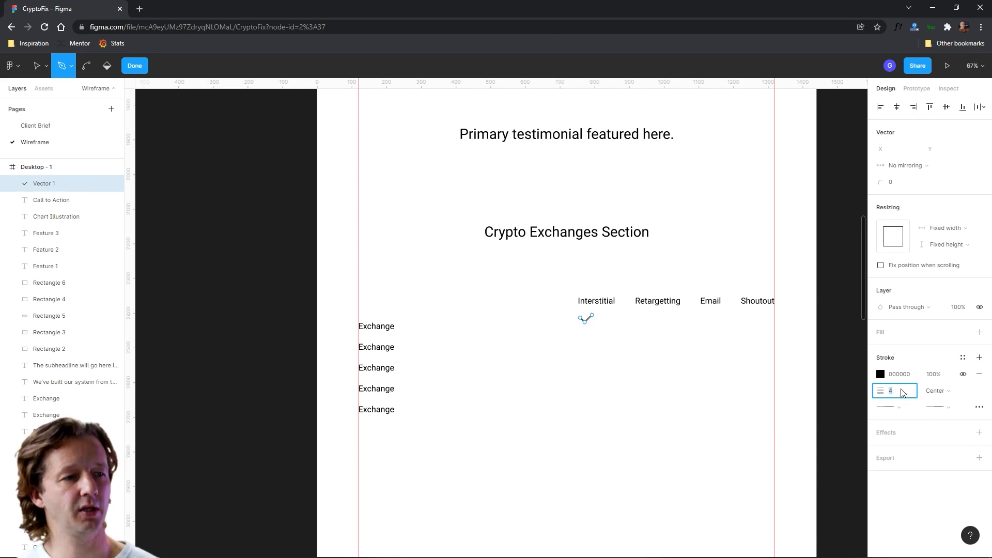
{"action": "left_click", "coordinate": [648, 401]}
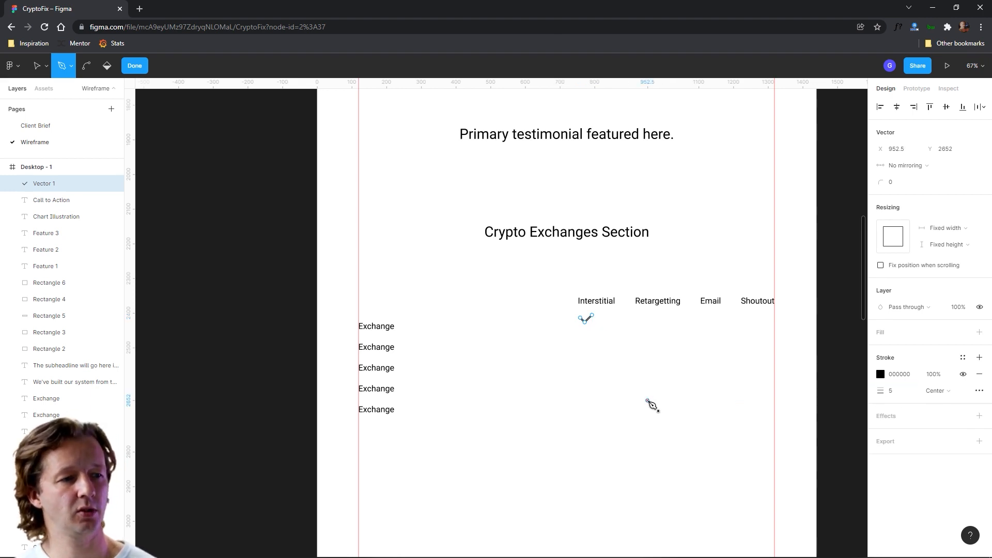
{"action": "key", "text": "ctrl+z"}
{"action": "key", "text": "Escape"}
{"action": "key", "text": "Escape"}
{"action": "key", "text": "Escape"}
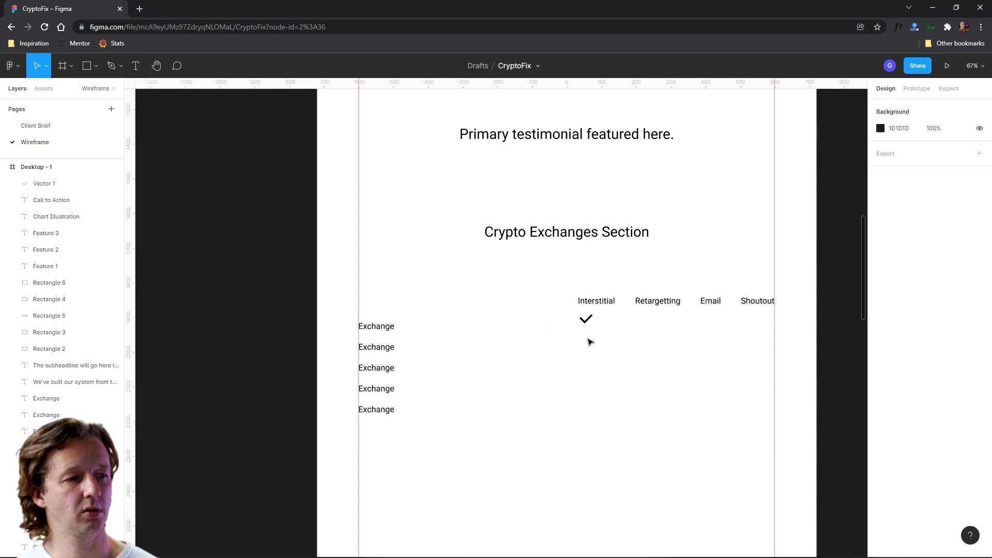
Shorten the check mark's short arm by moving its end point to about X 762.5, Y 2417.5.
{"action": "left_click", "coordinate": [588, 322]}
{"action": "scroll", "coordinate": [590, 326], "scroll_direction": "up", "scroll_amount": 10, "text": "ctrl"}
{"action": "double_click", "coordinate": [582, 323]}
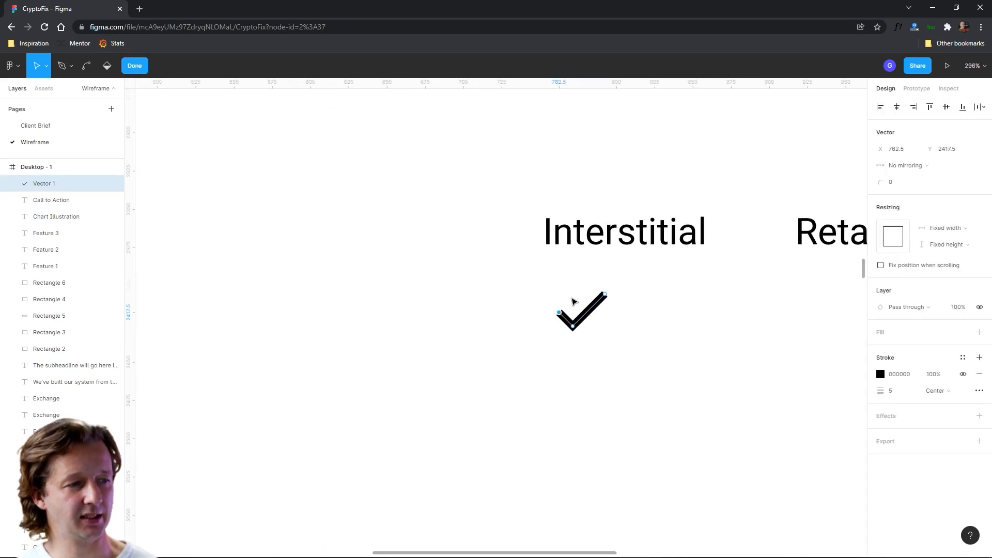
{"action": "key", "text": "Escape"}
{"action": "key", "text": "Escape"}
{"action": "scroll", "coordinate": [568, 294], "scroll_direction": "down", "scroll_amount": 10, "text": "ctrl"}
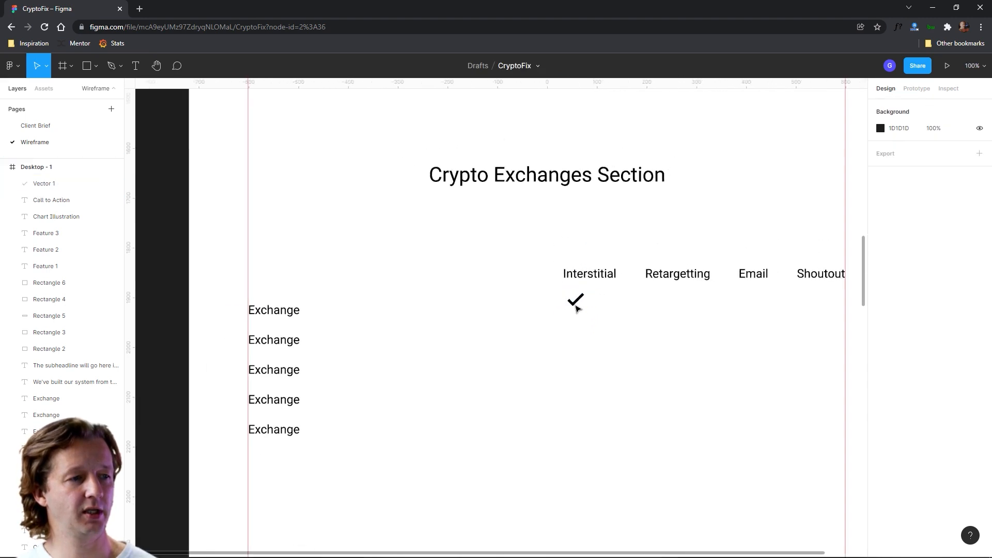
Centre the check mark under Interstitial and duplicate it under Retargetting, Email and Shoutout, forming one row at Y 2413.
{"action": "left_click", "coordinate": [544, 294]}
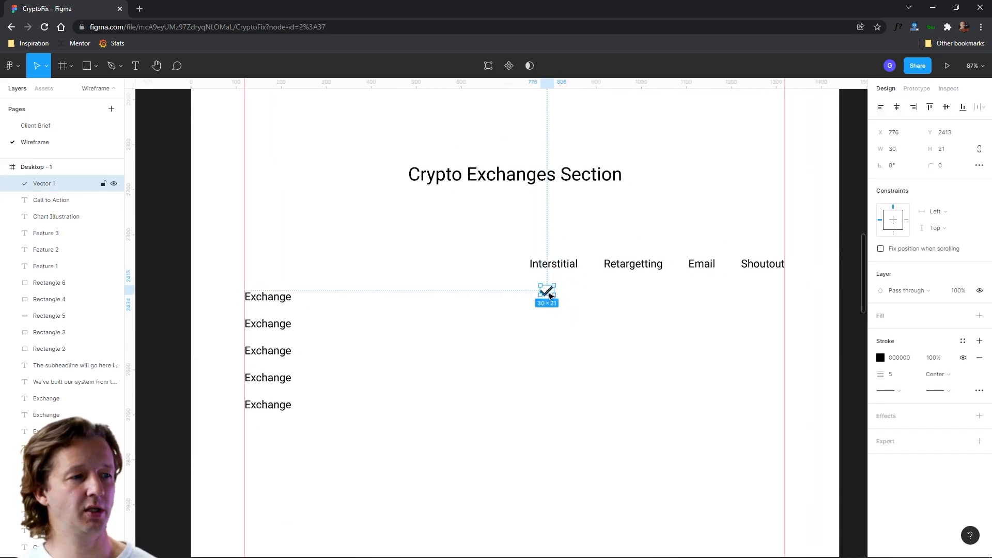
{"action": "key", "text": "ctrl+d"}
{"action": "left_click_drag", "start_coordinate": [546, 292], "coordinate": [635, 296]}
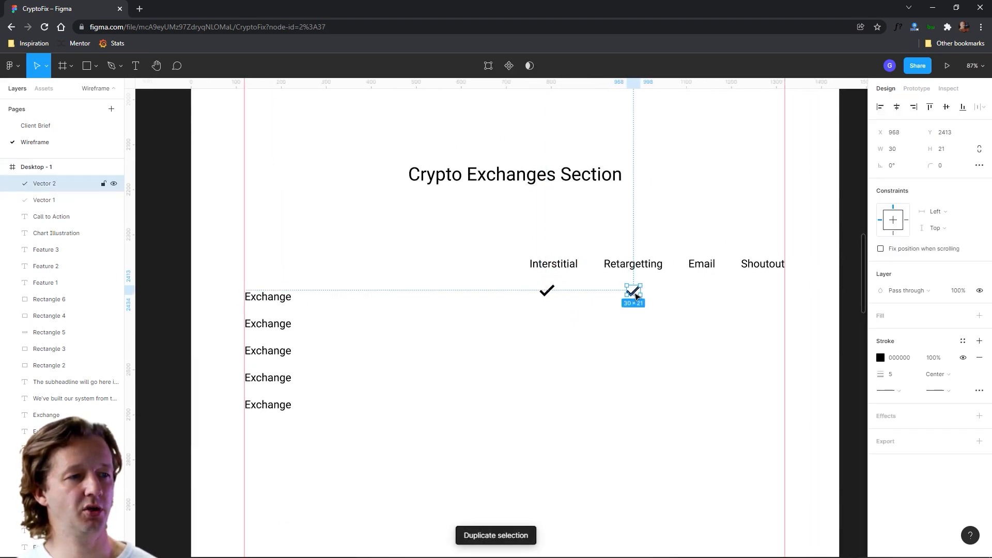
{"action": "key", "text": "ctrl+d"}
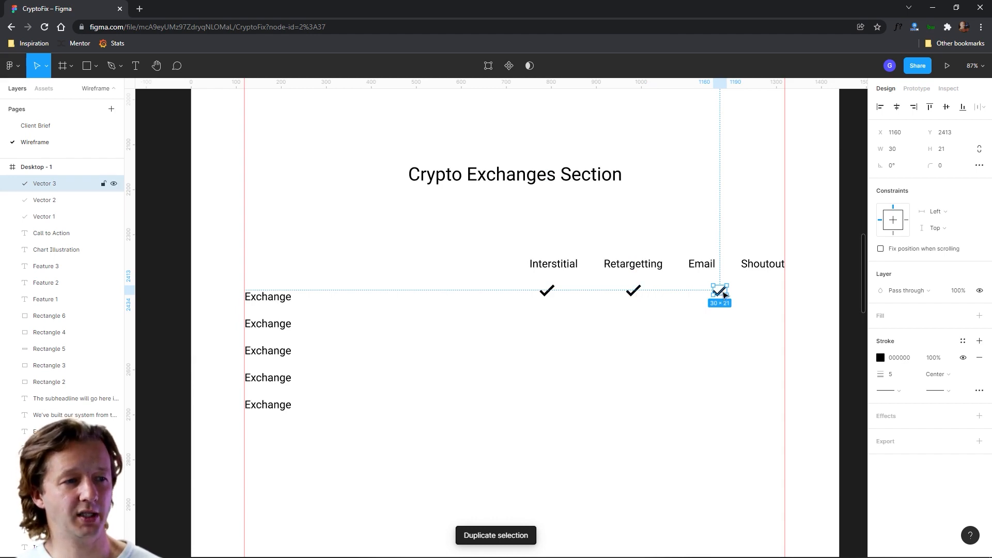
{"action": "left_click_drag", "start_coordinate": [723, 295], "coordinate": [706, 296]}
{"action": "key", "text": "ctrl+d"}
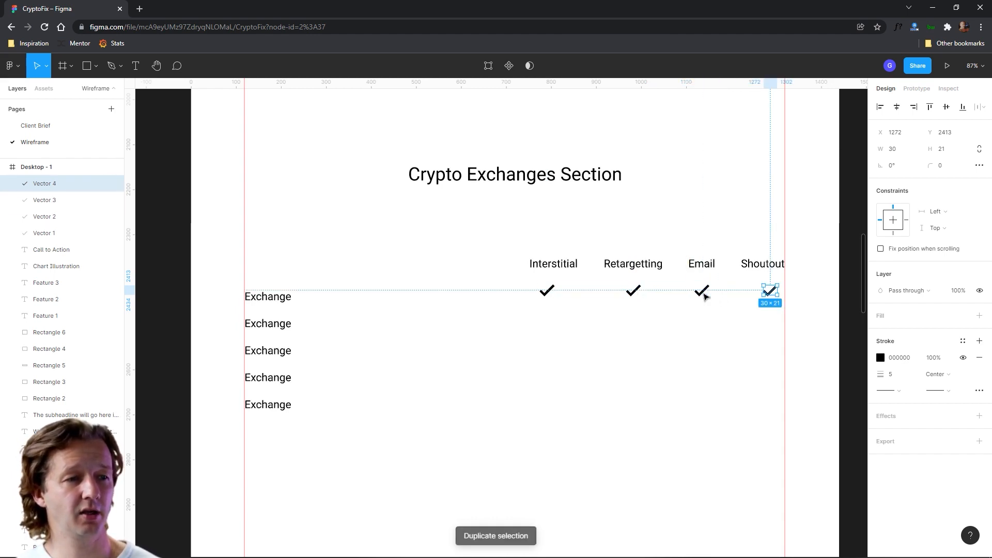
{"action": "left_click_drag", "start_coordinate": [775, 294], "coordinate": [767, 291]}
{"action": "left_click", "coordinate": [688, 335]}
Duplicate the row of four check marks four times downward at about 64 px spacing, making five rows beside the Exchange labels.
{"action": "left_click_drag", "start_coordinate": [504, 288], "coordinate": [777, 313]}
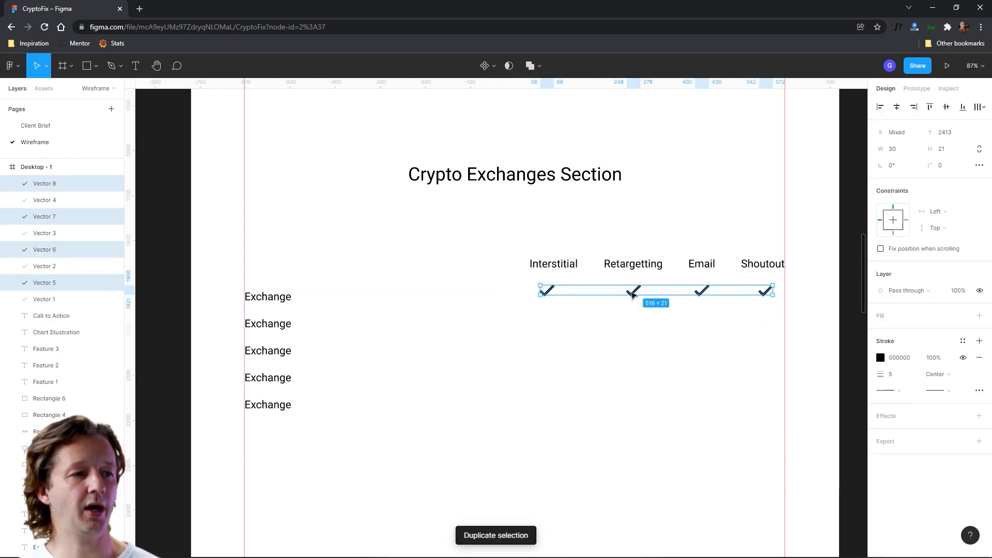
{"action": "left_click_drag", "start_coordinate": [633, 292], "coordinate": [634, 322]}
{"action": "key", "text": "ctrl+d"}
{"action": "key", "text": "ctrl+d"}
{"action": "key", "text": "ctrl+d"}
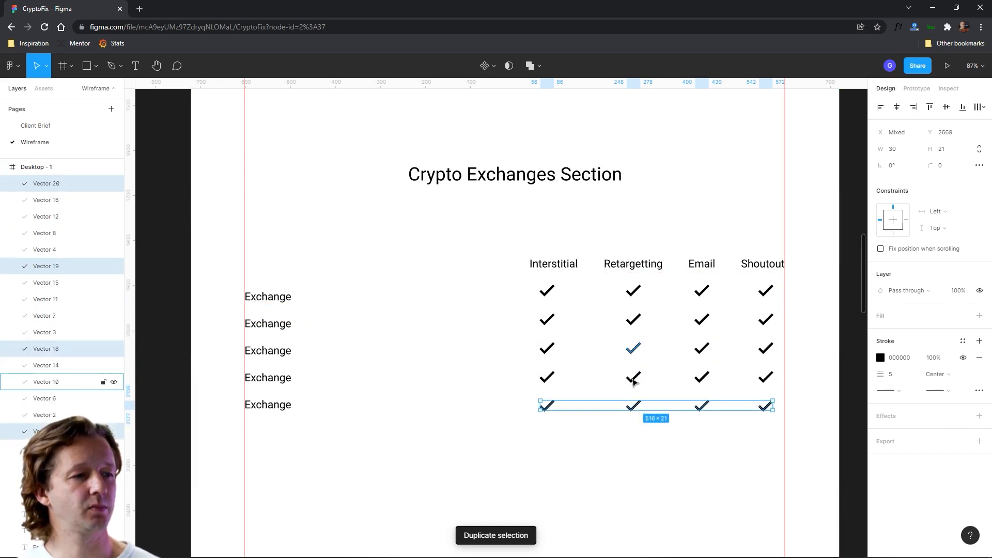
{"action": "left_click", "coordinate": [701, 421]}
Delete the check marks for Retargetting in row 2, Email in rows 3 and 4, Shoutout in row 3, and all but Interstitial in row 5.
{"action": "left_click", "coordinate": [635, 320]}
{"action": "key", "text": "Delete"}
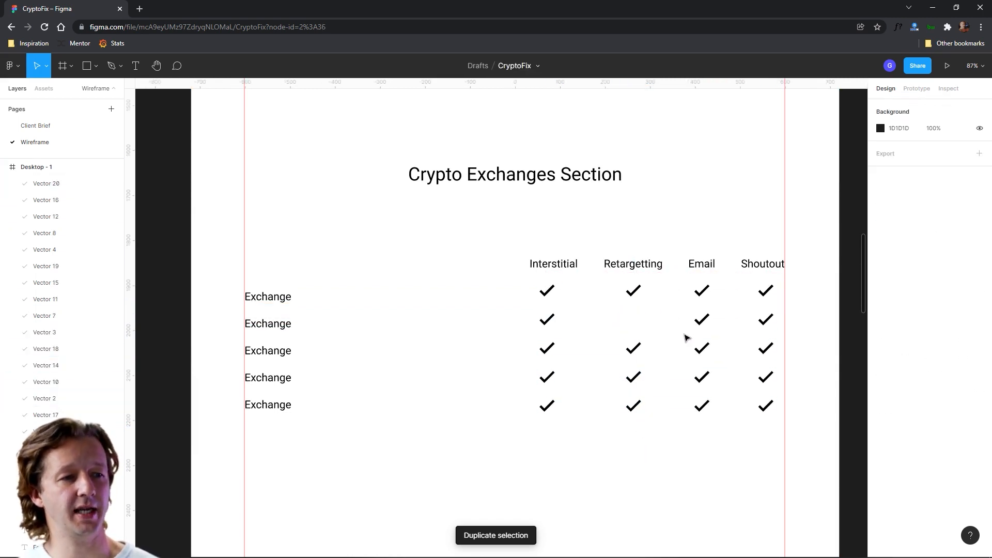
{"action": "left_click_drag", "start_coordinate": [686, 337], "coordinate": [721, 385]}
{"action": "key", "text": "Delete"}
{"action": "left_click", "coordinate": [770, 352]}
{"action": "key", "text": "Delete"}
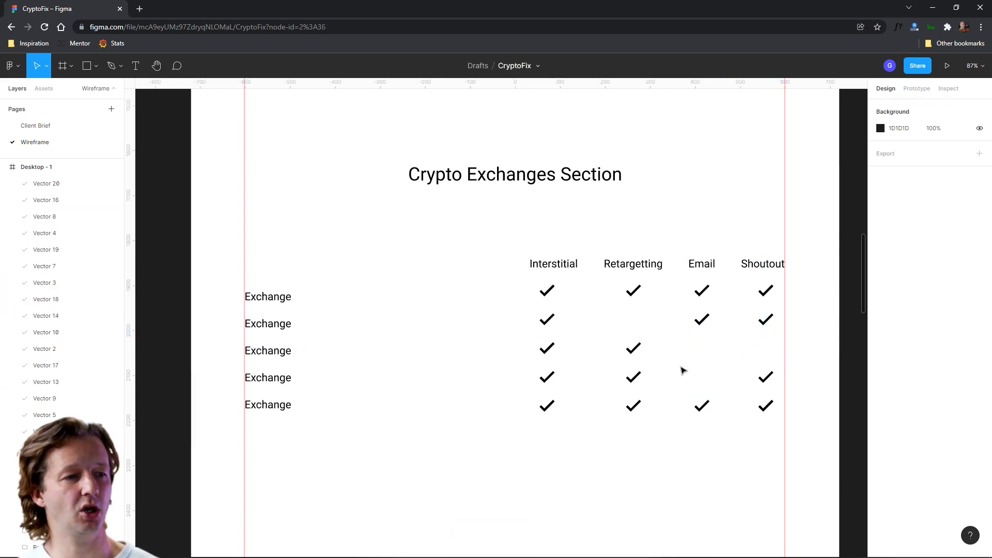
{"action": "left_click_drag", "start_coordinate": [607, 393], "coordinate": [775, 424]}
{"action": "key", "text": "Delete"}
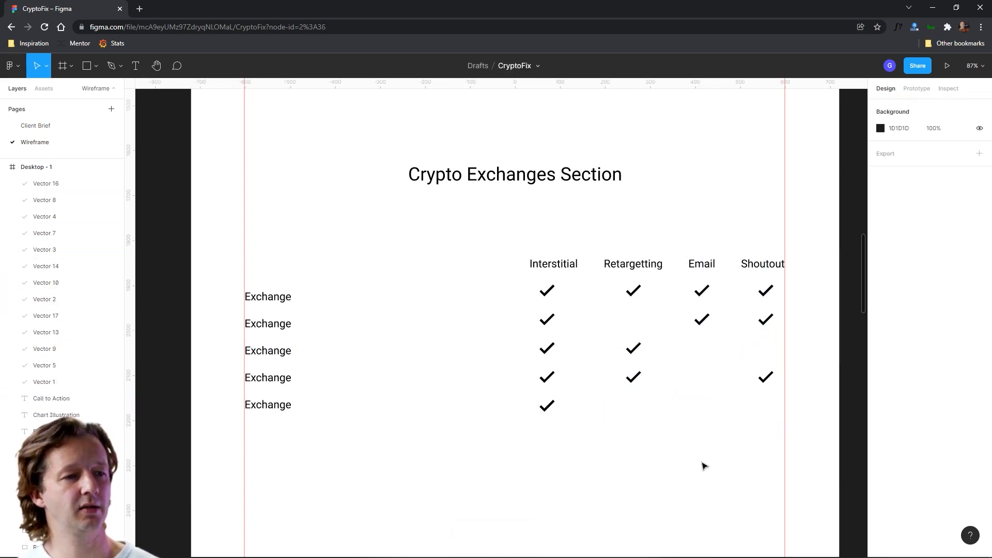
Move the Crypto Exchanges Section heading and table, apart from the Shoutout check marks, down so the heading sits at about Y 2240.
{"action": "scroll", "coordinate": [406, 340], "scroll_direction": "down", "scroll_amount": 5}
{"action": "left_click_drag", "start_coordinate": [390, 334], "coordinate": [494, 337]}
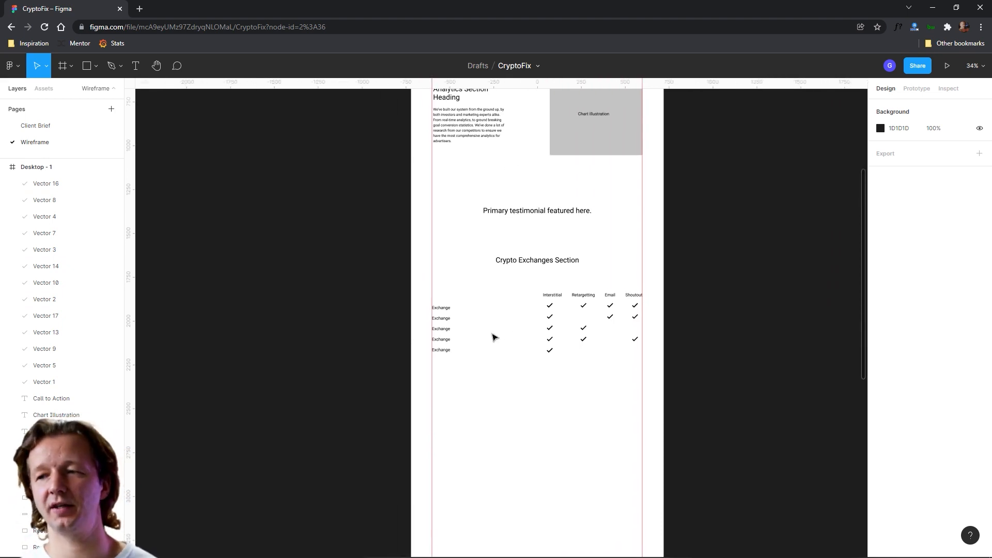
{"action": "scroll", "coordinate": [489, 262], "scroll_direction": "left", "scroll_amount": 2}
{"action": "left_click_drag", "start_coordinate": [479, 253], "coordinate": [635, 393]}
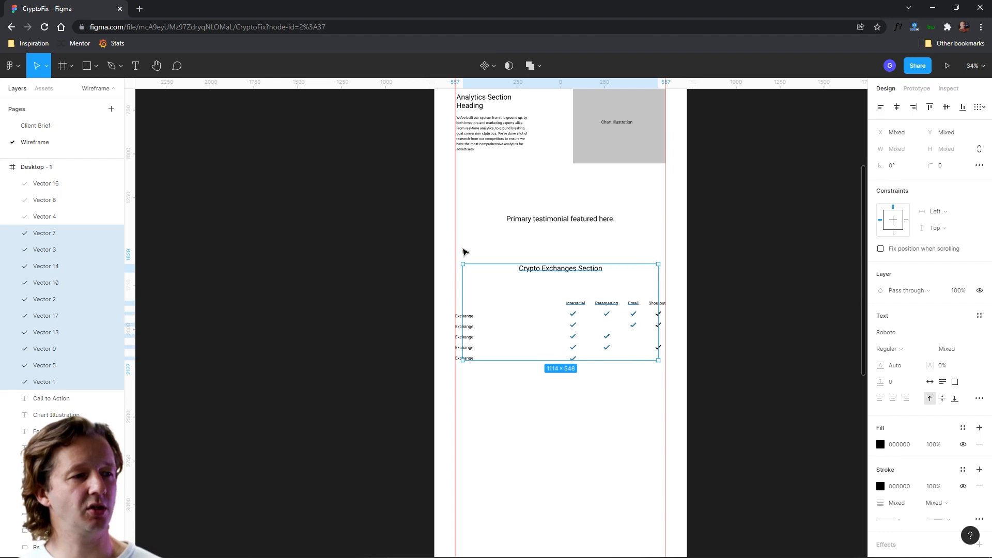
{"action": "left_click_drag", "start_coordinate": [464, 250], "coordinate": [656, 403]}
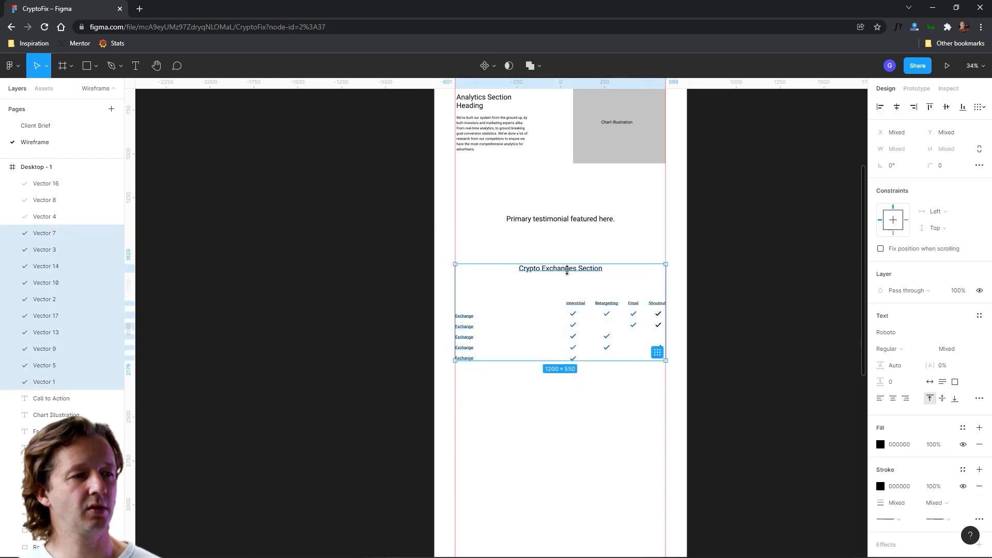
{"action": "left_click_drag", "start_coordinate": [557, 271], "coordinate": [558, 292]}
{"action": "left_click", "coordinate": [611, 247]}
{"action": "scroll", "coordinate": [612, 246], "scroll_direction": "down", "scroll_amount": 3}
{"action": "left_click_drag", "start_coordinate": [613, 246], "coordinate": [613, 301]}
{"action": "scroll", "coordinate": [614, 302], "scroll_direction": "up", "scroll_amount": 1}
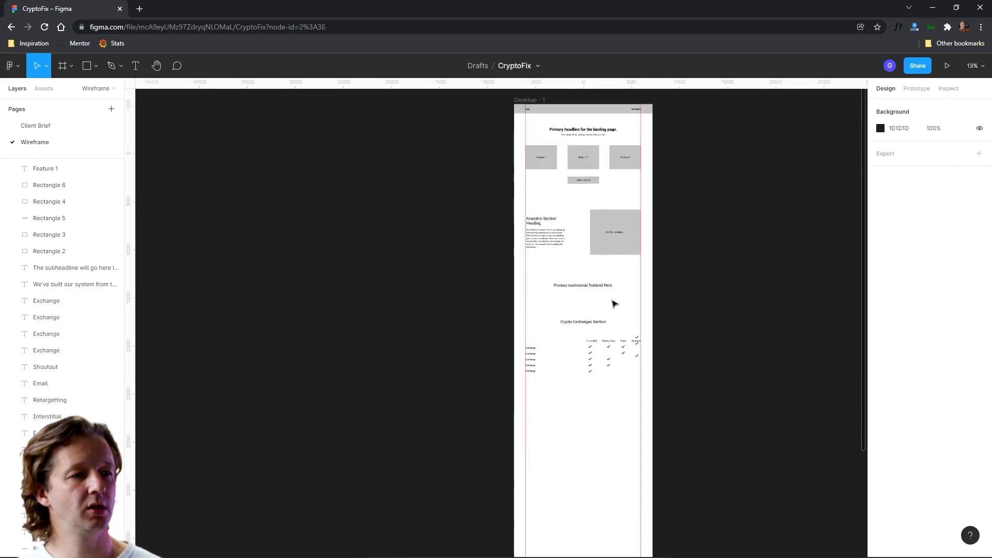
Review the Features & Content text on the Client Brief page for the content that follows the exchanges, including the companies to show.
{"action": "left_click", "coordinate": [51, 126]}
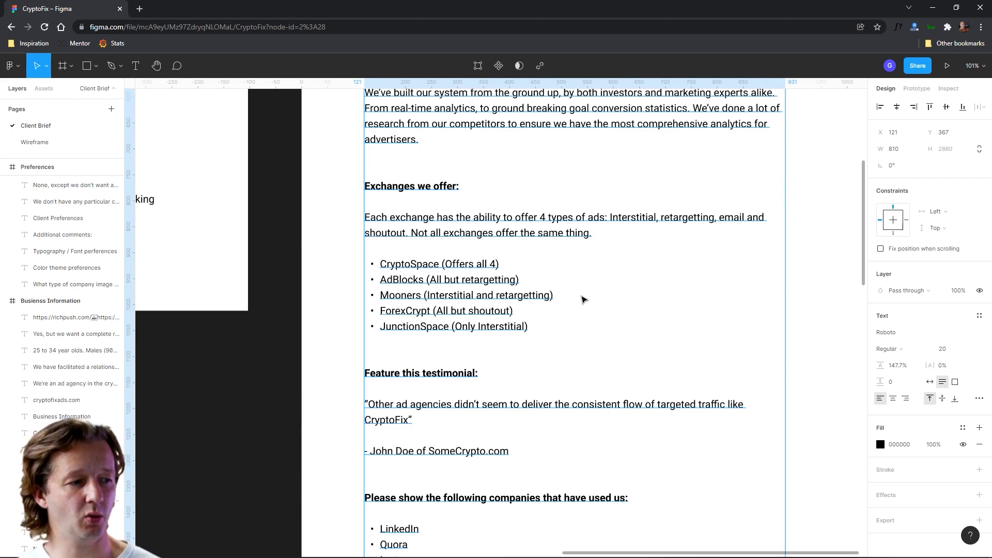
{"action": "scroll", "coordinate": [583, 300], "scroll_direction": "down", "scroll_amount": 5}
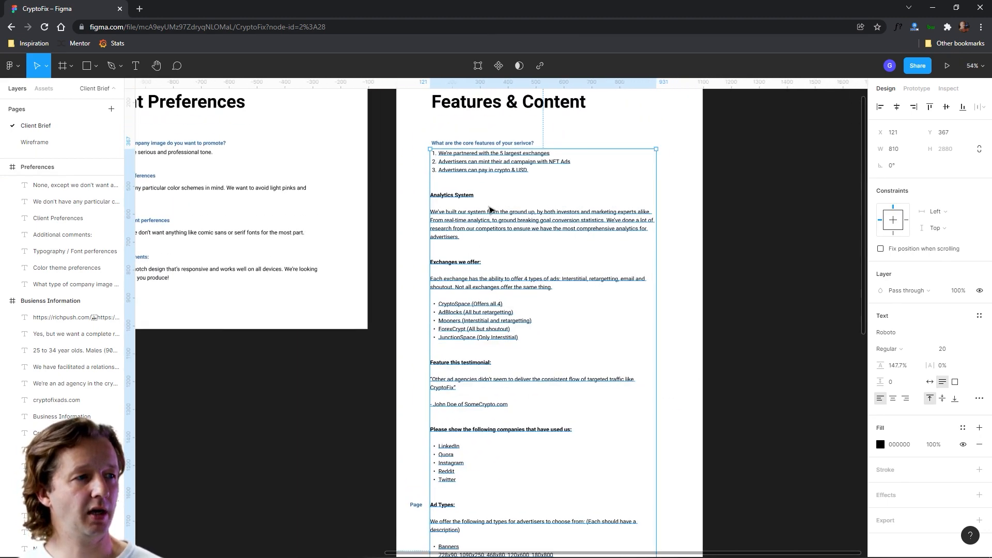
{"action": "key", "text": "Escape"}
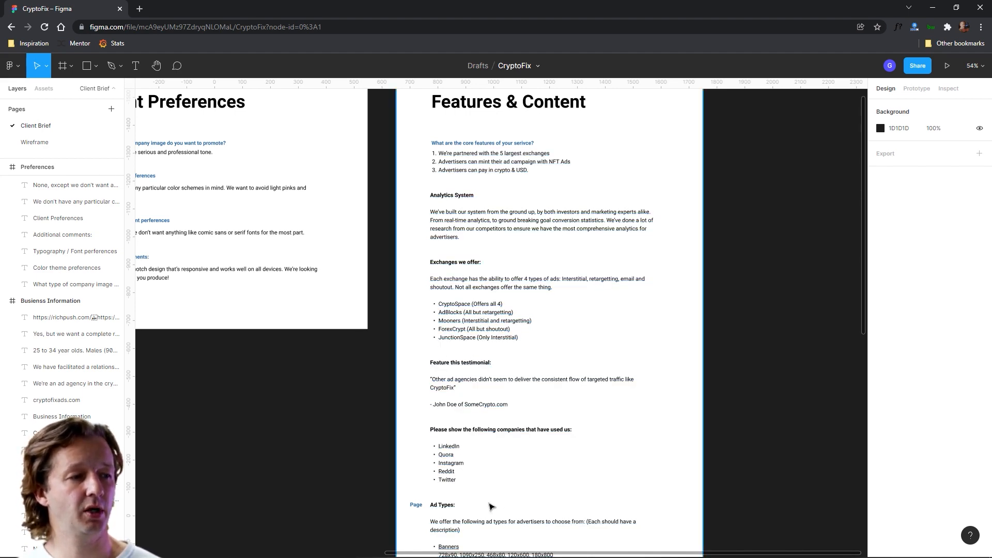
{"action": "scroll", "coordinate": [493, 508], "scroll_direction": "up", "scroll_amount": 5}
{"action": "scroll", "coordinate": [505, 463], "scroll_direction": "down", "scroll_amount": 3}
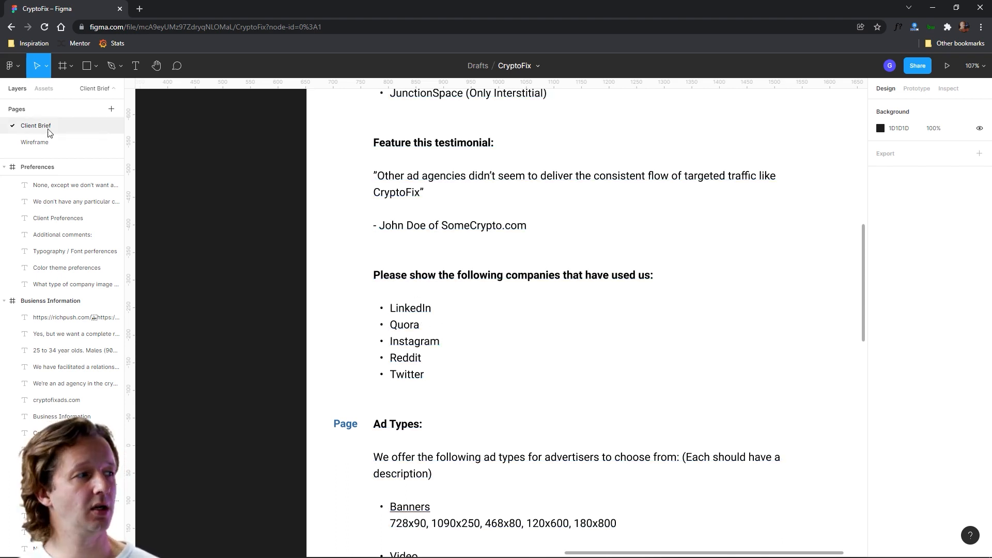
On the Wireframe page, duplicate the Crypto Exchanges Section heading to about Y 3059 below the table and change it to "Trust logos".
{"action": "left_click", "coordinate": [36, 142]}
{"action": "scroll", "coordinate": [625, 467], "scroll_direction": "up", "scroll_amount": 3}
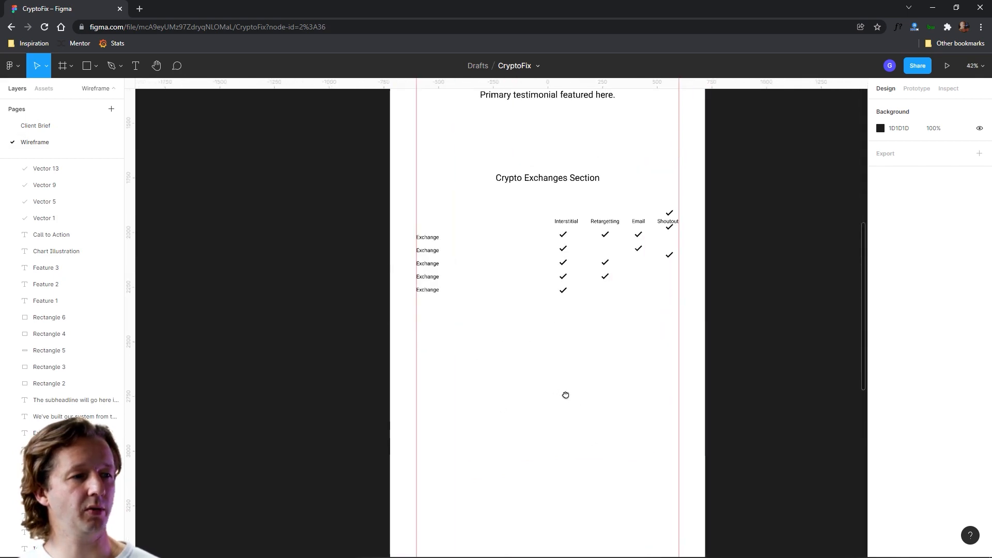
{"action": "left_click", "coordinate": [490, 131]}
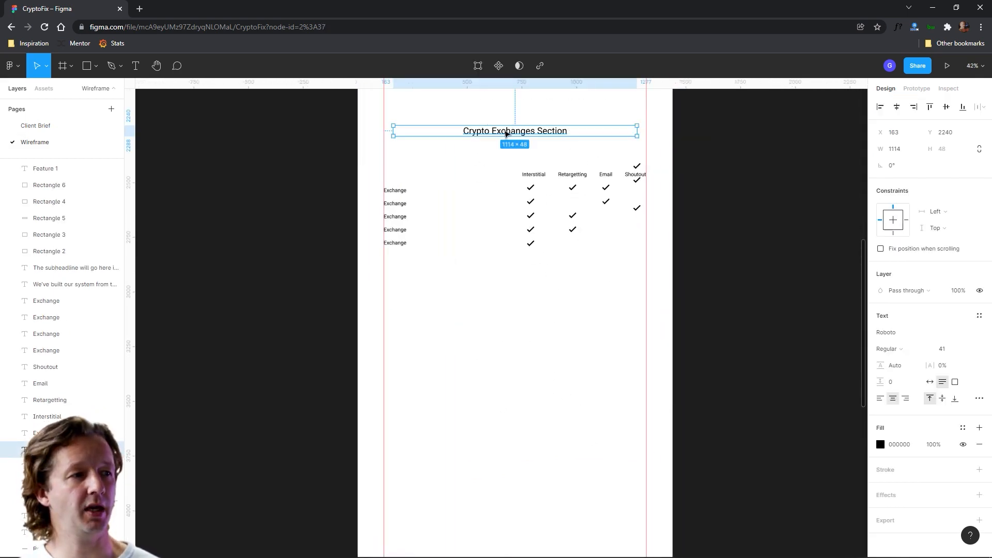
{"action": "key", "text": "ctrl+d"}
{"action": "left_click_drag", "start_coordinate": [507, 133], "coordinate": [507, 314]}
{"action": "double_click", "coordinate": [506, 311]}
{"action": "type", "text": "Trust logos"}
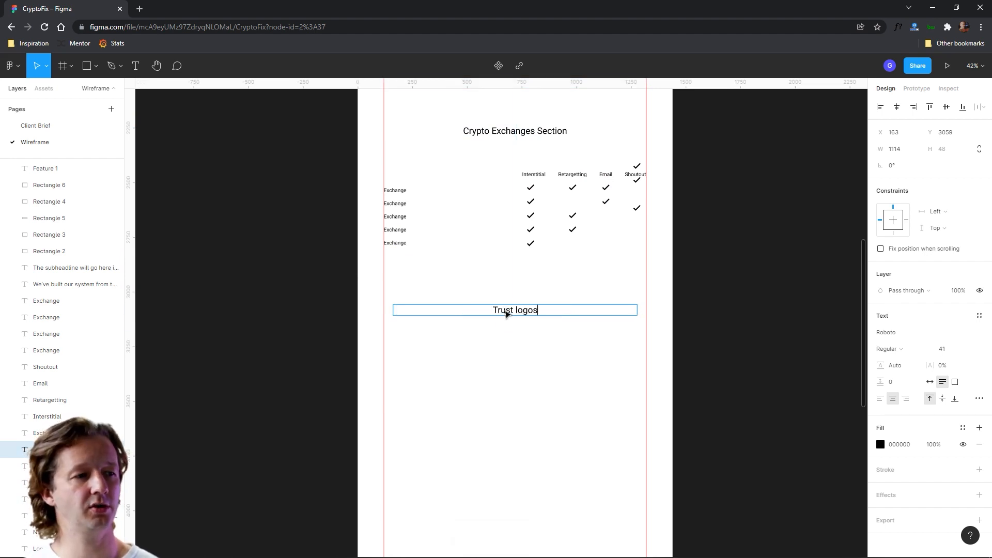
{"action": "left_click", "coordinate": [500, 355]}
Draw an 80 × 80 circle under the Trust logos heading and place it at about X 328, Y 3176.
{"action": "left_click", "coordinate": [86, 66]}
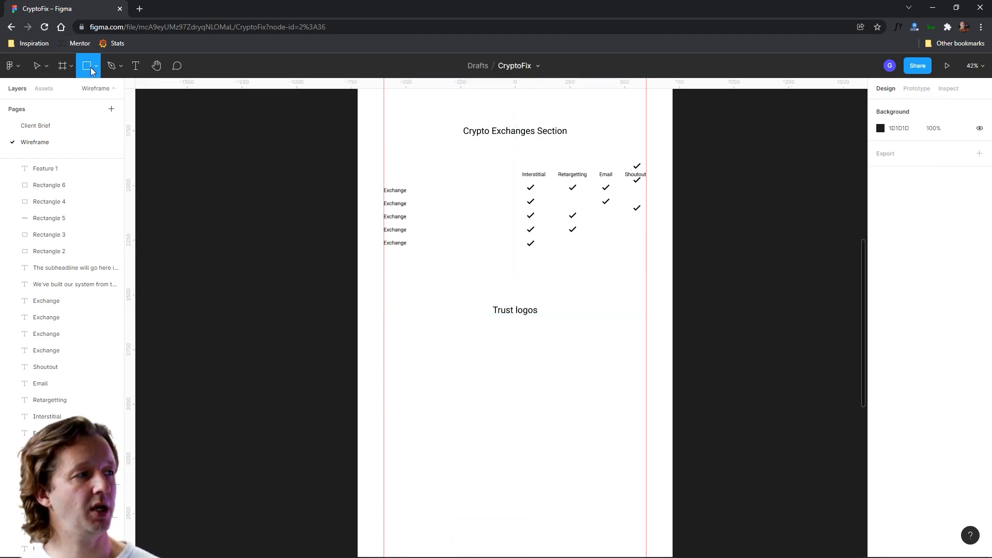
{"action": "left_click", "coordinate": [96, 66]}
{"action": "left_click", "coordinate": [73, 128]}
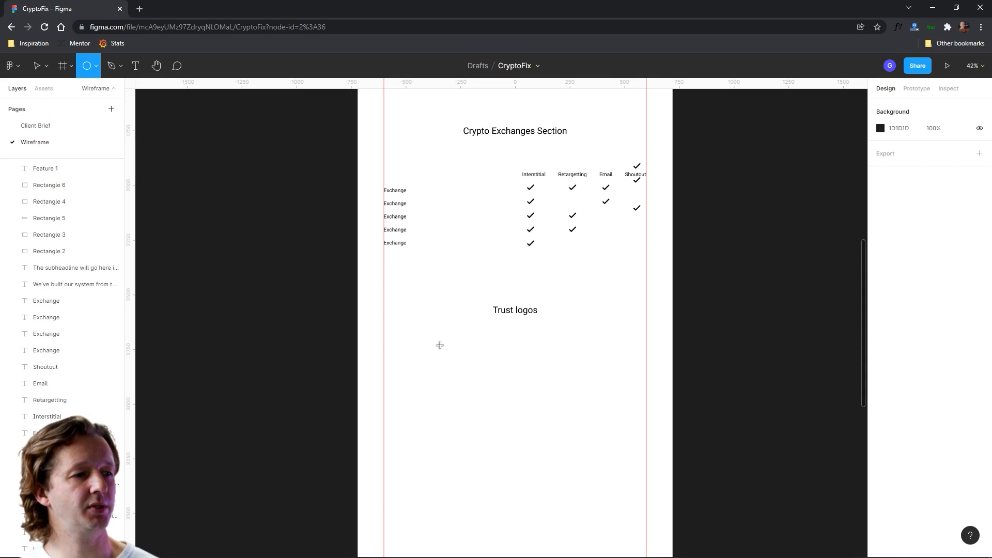
{"action": "left_click_drag", "start_coordinate": [427, 331], "coordinate": [445, 350]}
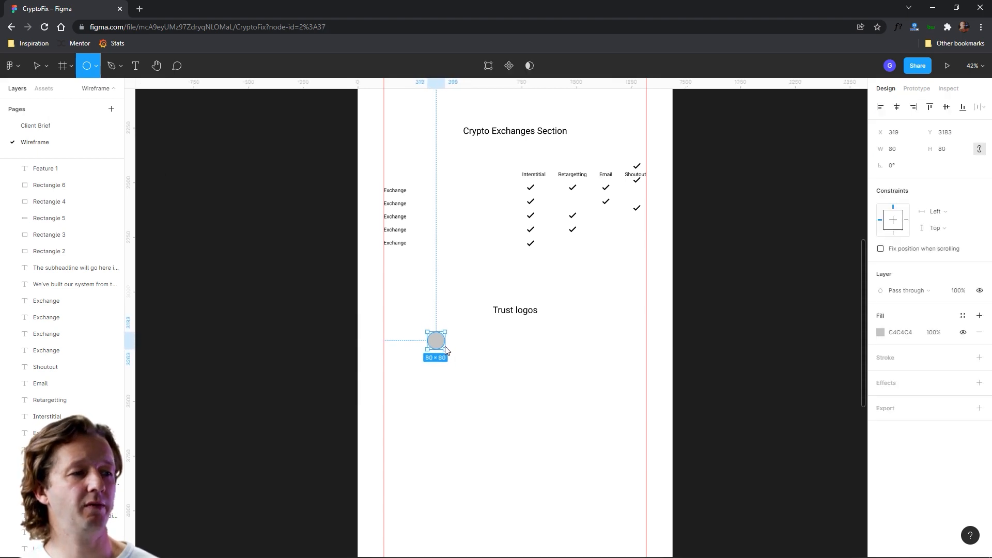
{"action": "left_click_drag", "start_coordinate": [436, 343], "coordinate": [440, 343]}
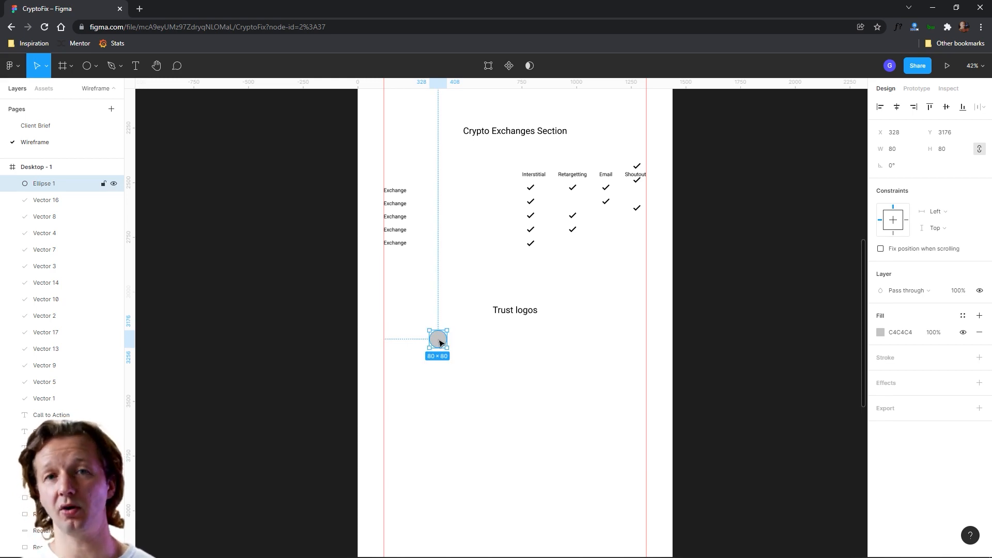
Duplicate the circle into an evenly spaced row of five with 74 gaps, then centre the row under the Trust logos heading at about Y 3190.
{"action": "key", "text": "ctrl+d"}
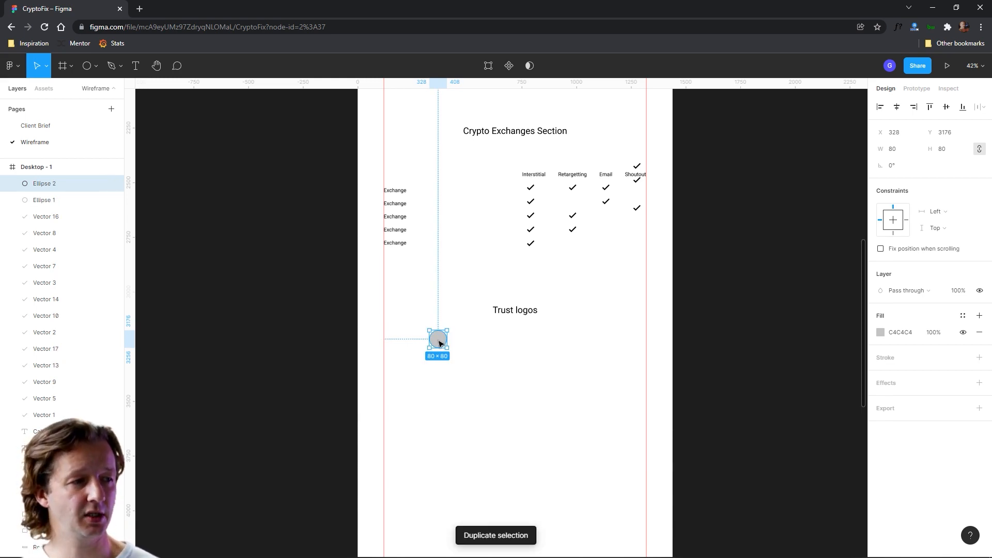
{"action": "left_click_drag", "start_coordinate": [441, 344], "coordinate": [474, 343]}
{"action": "key", "text": "ctrl+d"}
{"action": "key", "text": "ctrl+d"}
{"action": "key", "text": "ctrl+d"}
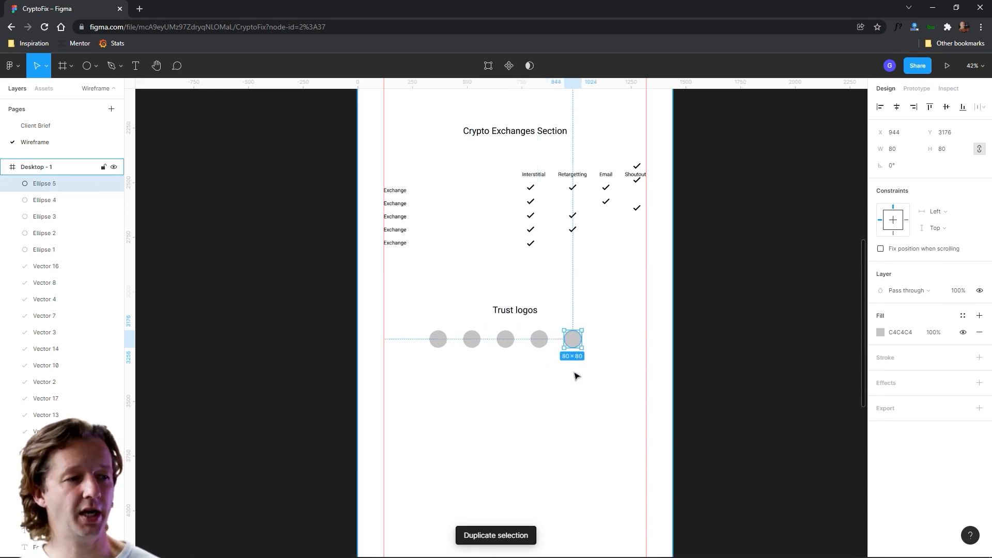
{"action": "left_click_drag", "start_coordinate": [600, 370], "coordinate": [414, 337]}
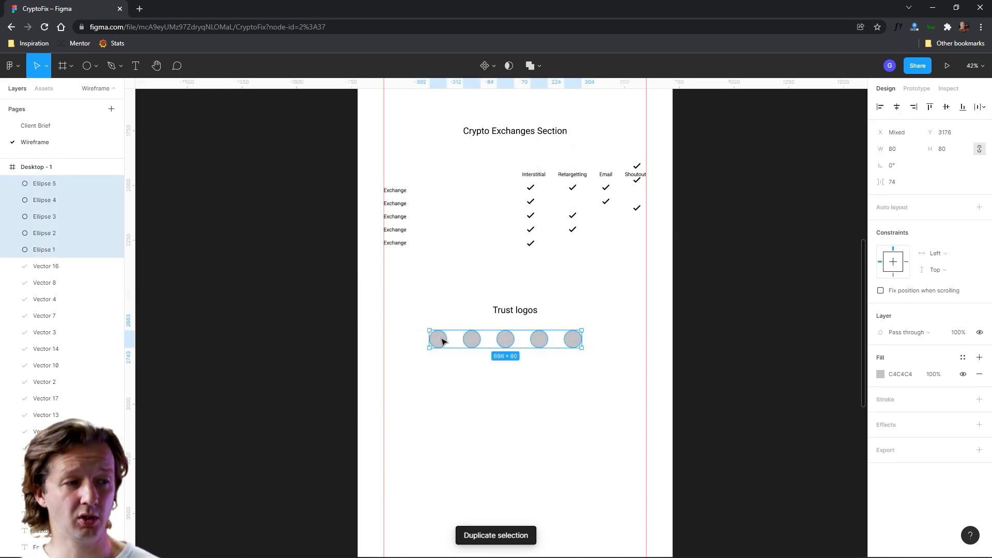
{"action": "left_click_drag", "start_coordinate": [510, 339], "coordinate": [517, 348]}
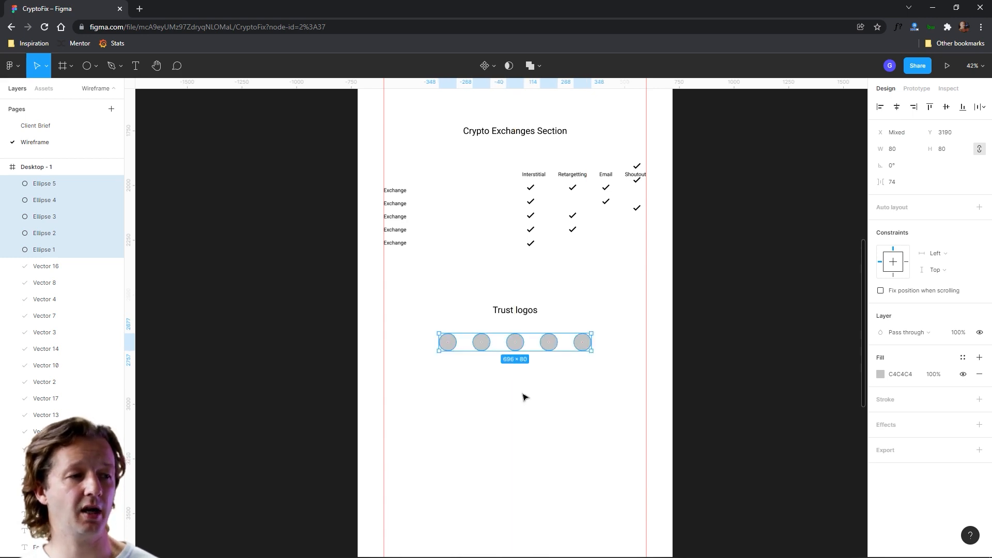
{"action": "left_click", "coordinate": [523, 398]}
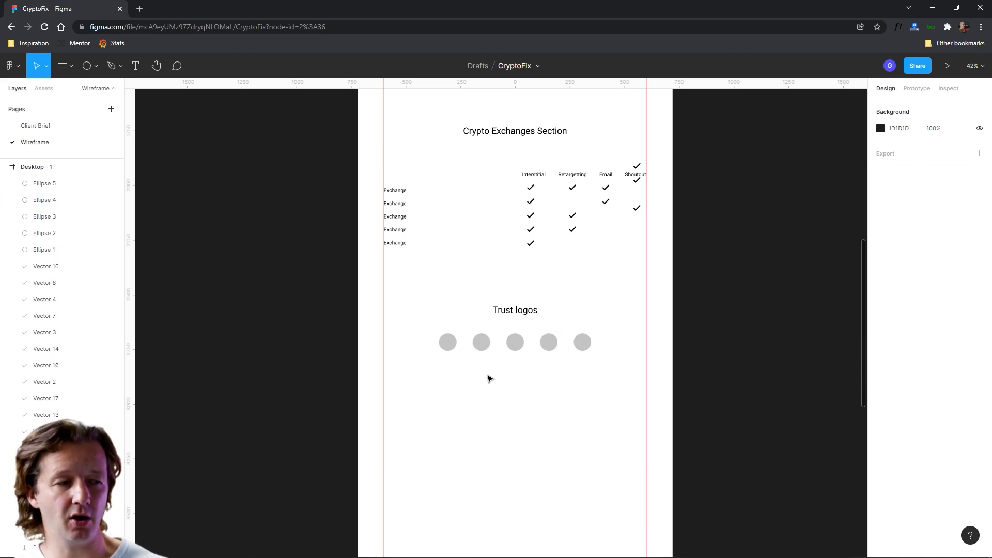
Duplicate the Call to Action button with its label and place the copy centred below the trust logo circles, leaving some space between them.
{"action": "scroll", "coordinate": [542, 460], "scroll_direction": "down", "scroll_amount": 5}
{"action": "left_click_drag", "start_coordinate": [536, 439], "coordinate": [514, 427]}
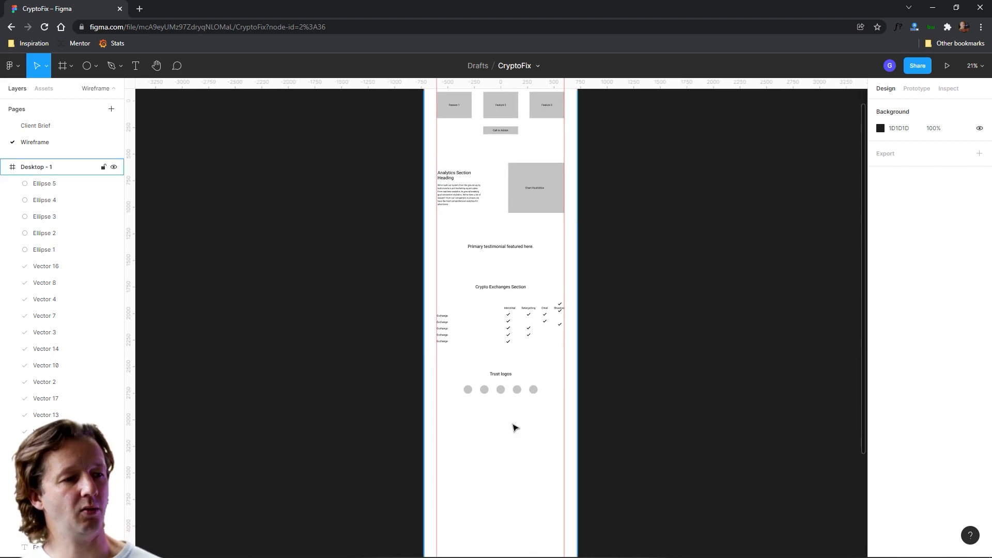
{"action": "scroll", "coordinate": [515, 427], "scroll_direction": "down", "scroll_amount": 2}
{"action": "scroll", "coordinate": [515, 427], "scroll_direction": "up", "scroll_amount": 3}
{"action": "scroll", "coordinate": [515, 427], "scroll_direction": "down", "scroll_amount": 1}
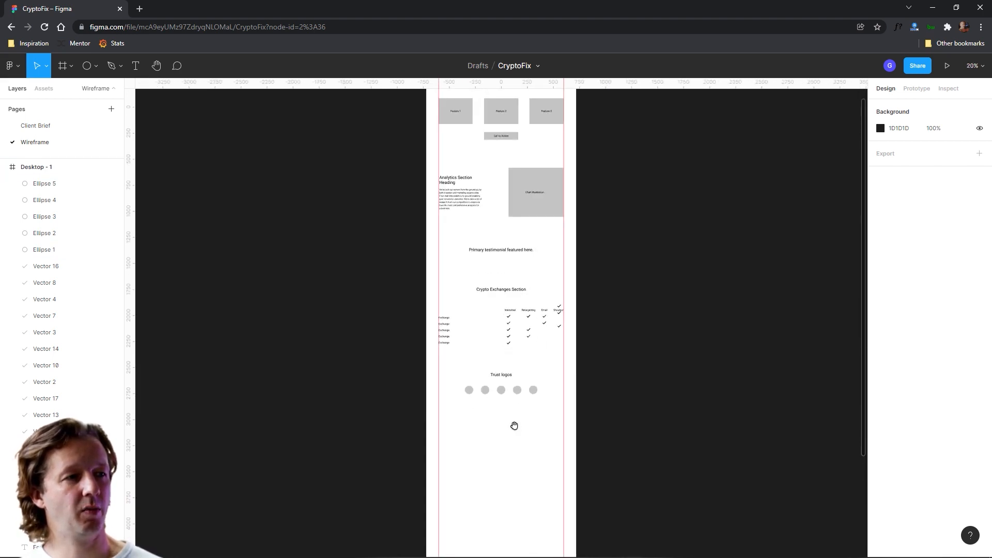
{"action": "scroll", "coordinate": [514, 424], "scroll_direction": "up", "scroll_amount": 1}
{"action": "left_click_drag", "start_coordinate": [506, 174], "coordinate": [499, 171]}
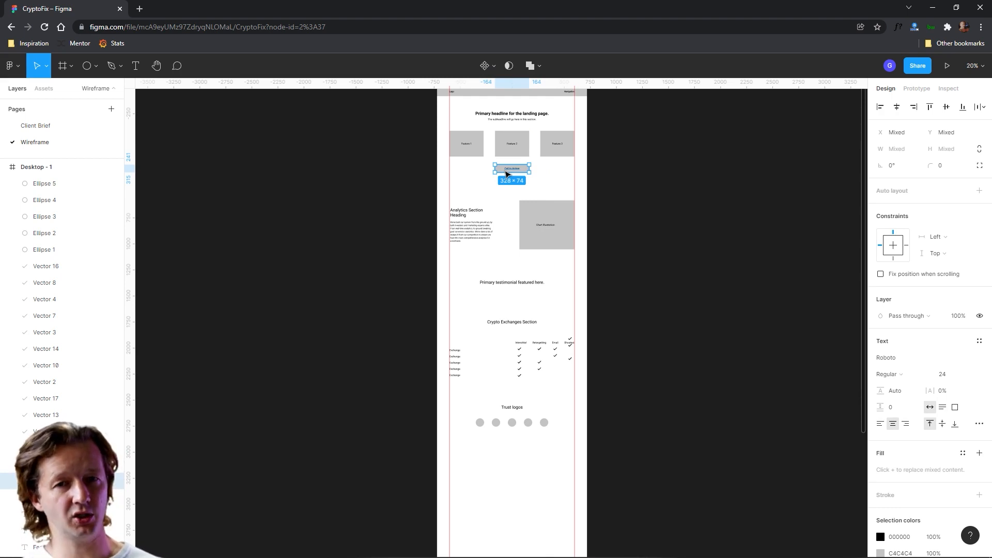
{"action": "key", "text": "ctrl+d"}
{"action": "left_click_drag", "start_coordinate": [506, 174], "coordinate": [529, 450]}
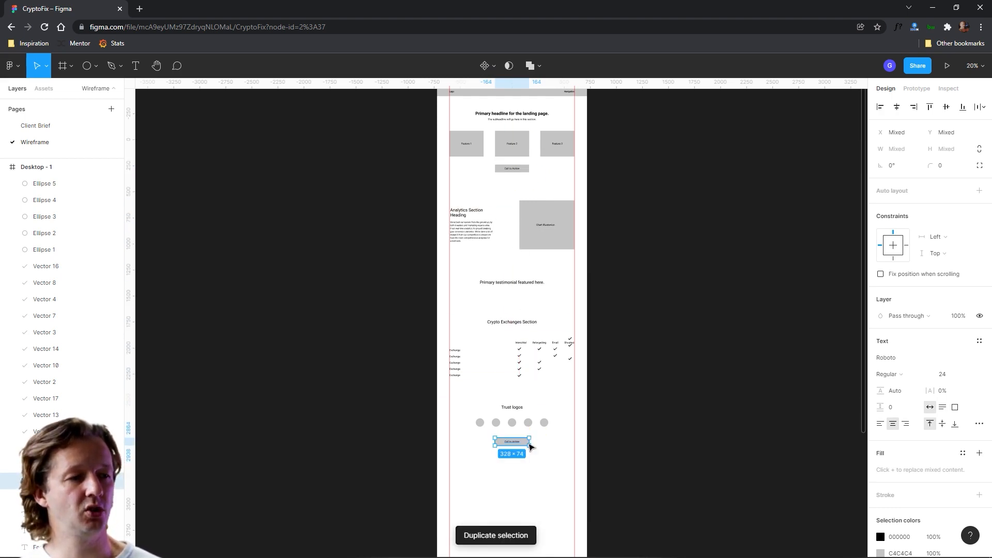
{"action": "scroll", "coordinate": [522, 468], "scroll_direction": "up", "scroll_amount": 5}
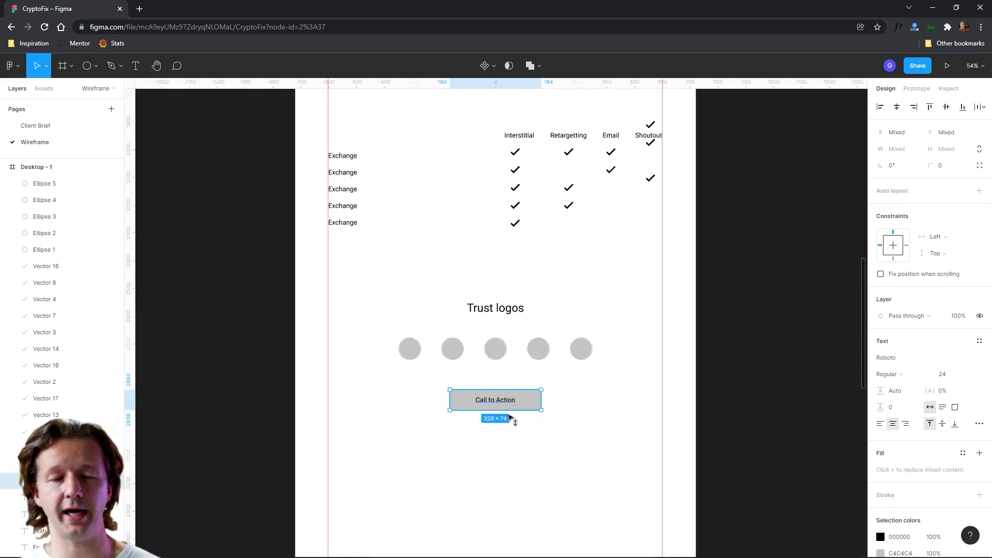
{"action": "left_click_drag", "start_coordinate": [512, 412], "coordinate": [505, 444]}
{"action": "scroll", "coordinate": [607, 476], "scroll_direction": "down", "scroll_amount": 5}
{"action": "scroll", "coordinate": [598, 404], "scroll_direction": "down", "scroll_amount": 2}
{"action": "left_click", "coordinate": [597, 403]}
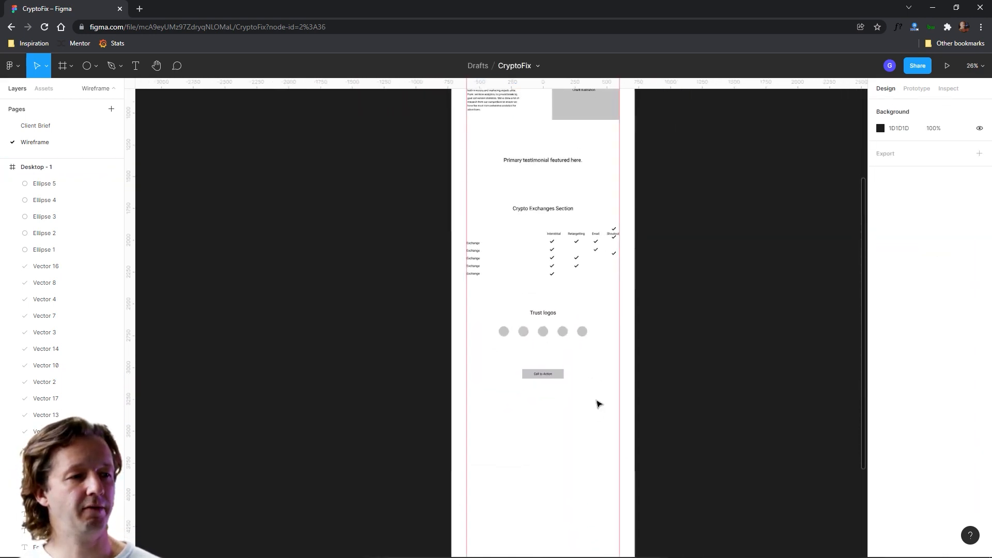
Duplicate the header bar with its Logo and Navigation labels below the lower Call to Action at about Y 3836 and make the copied bar 447 high.
{"action": "scroll", "coordinate": [595, 403], "scroll_direction": "down", "scroll_amount": 5}
{"action": "left_click_drag", "start_coordinate": [591, 402], "coordinate": [563, 385]}
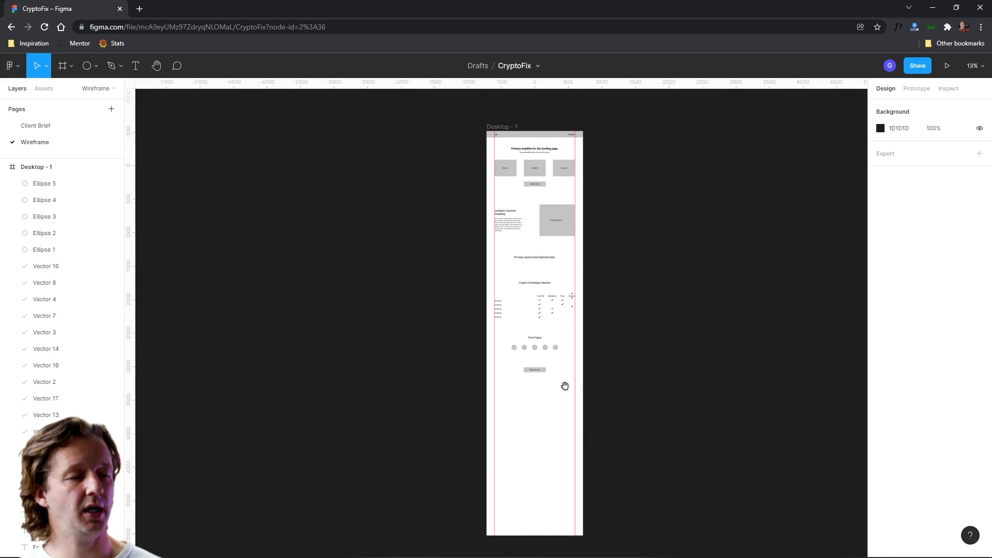
{"action": "left_click", "coordinate": [499, 129]}
{"action": "left_click", "coordinate": [515, 136]}
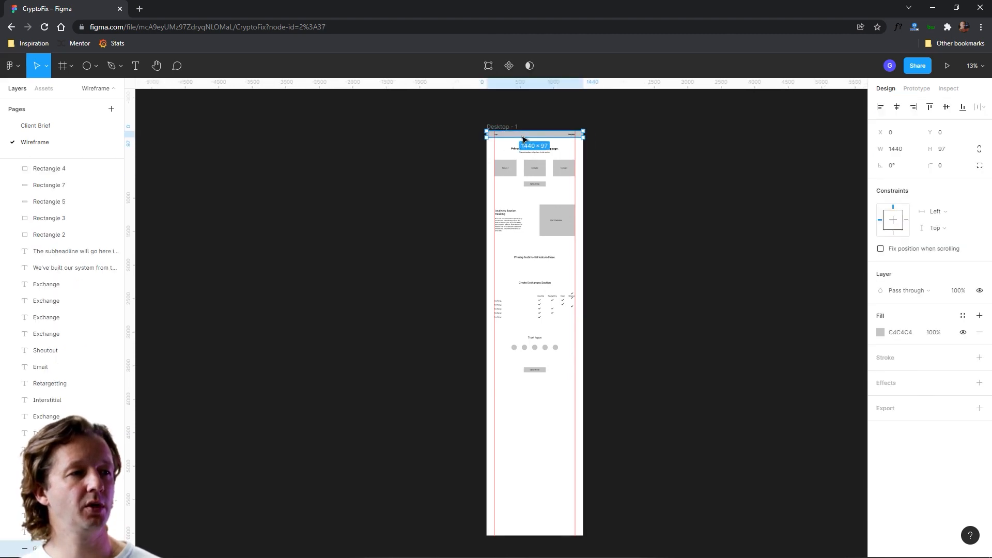
{"action": "scroll", "coordinate": [500, 139], "scroll_direction": "up", "scroll_amount": 5, "text": "ctrl"}
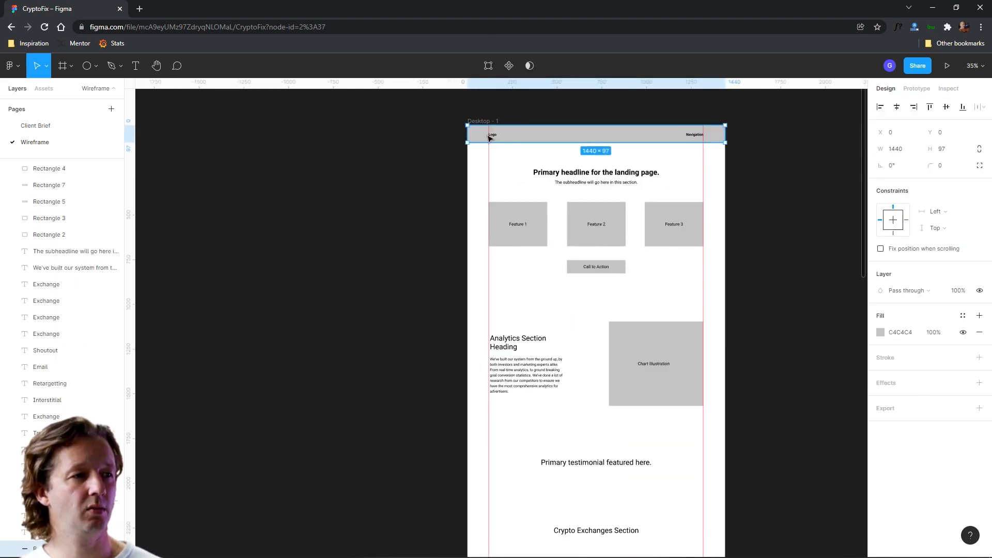
{"action": "left_click", "coordinate": [493, 136], "text": "shift"}
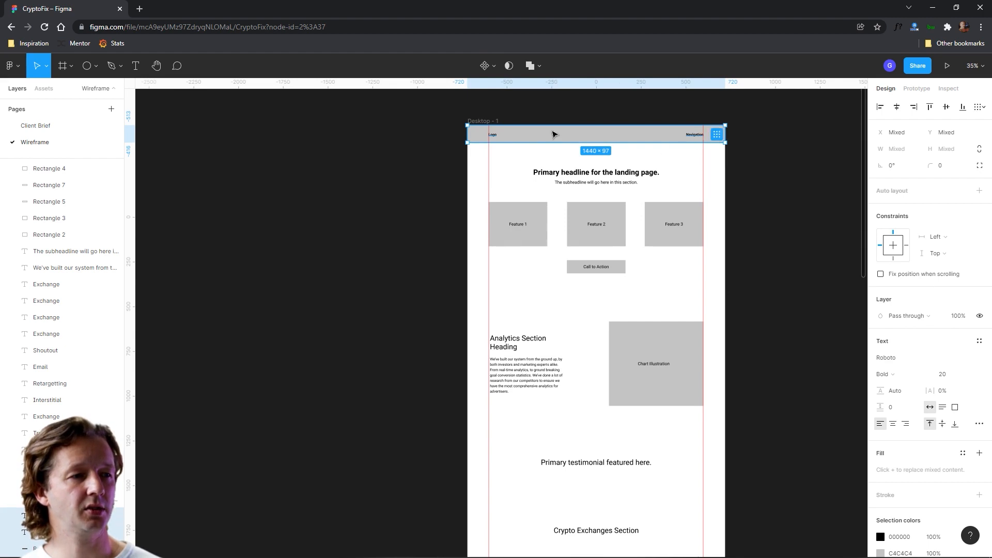
{"action": "key", "text": "ctrl+d"}
{"action": "left_click_drag", "start_coordinate": [532, 141], "coordinate": [595, 326]}
{"action": "scroll", "coordinate": [595, 115], "scroll_direction": "down", "scroll_amount": 4}
{"action": "scroll", "coordinate": [627, 243], "scroll_direction": "down", "scroll_amount": 3}
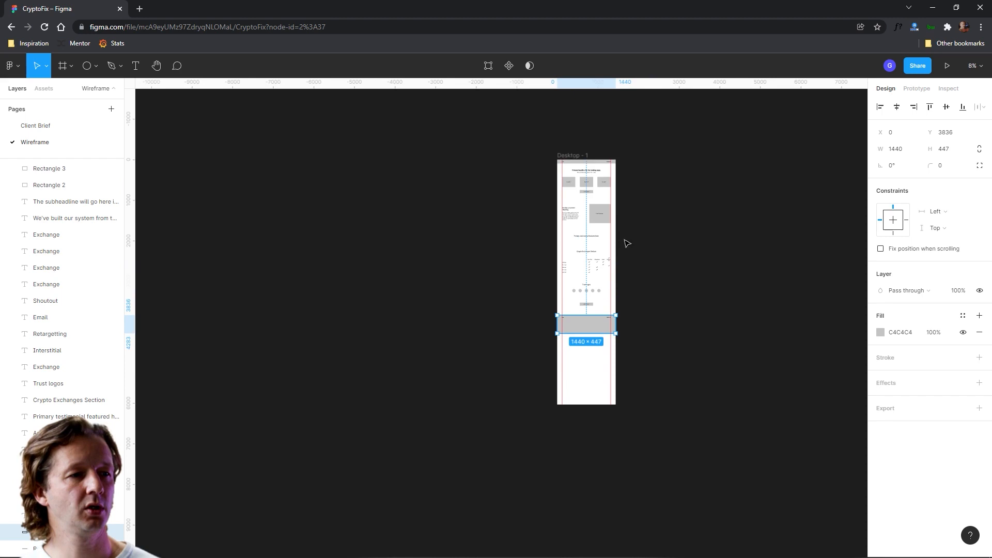
Shorten the Desktop - 1 frame to a height of 4283 so it ends at the footer's bottom edge.
{"action": "left_click", "coordinate": [573, 156]}
{"action": "left_click_drag", "start_coordinate": [600, 405], "coordinate": [600, 334]}
{"action": "scroll", "coordinate": [597, 312], "scroll_direction": "up", "scroll_amount": 5}
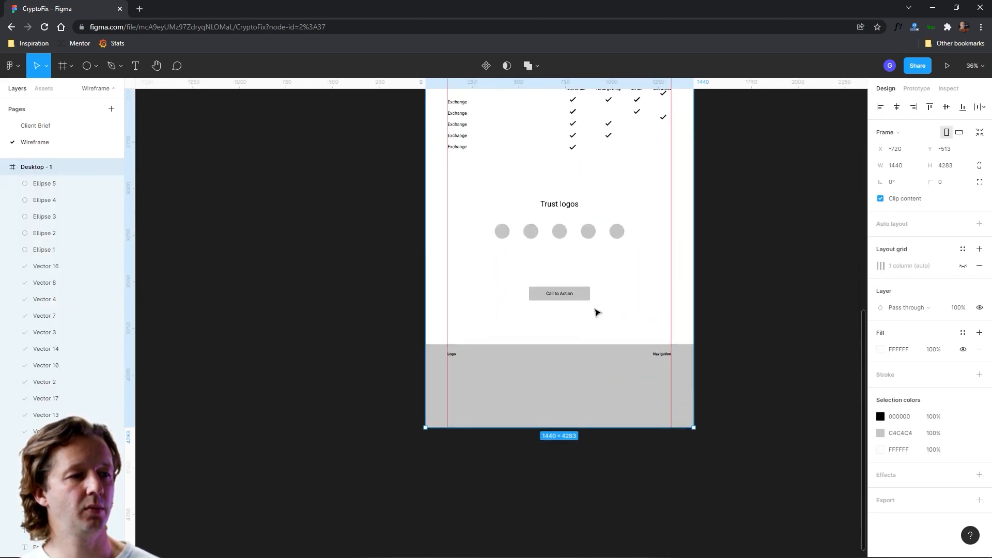
{"action": "scroll", "coordinate": [558, 313], "scroll_direction": "down", "scroll_amount": 1}
Duplicate the Trust logos heading into the footer at about Y 4036 and change it to "Footer + Footer navigation here".
{"action": "left_click", "coordinate": [620, 335]}
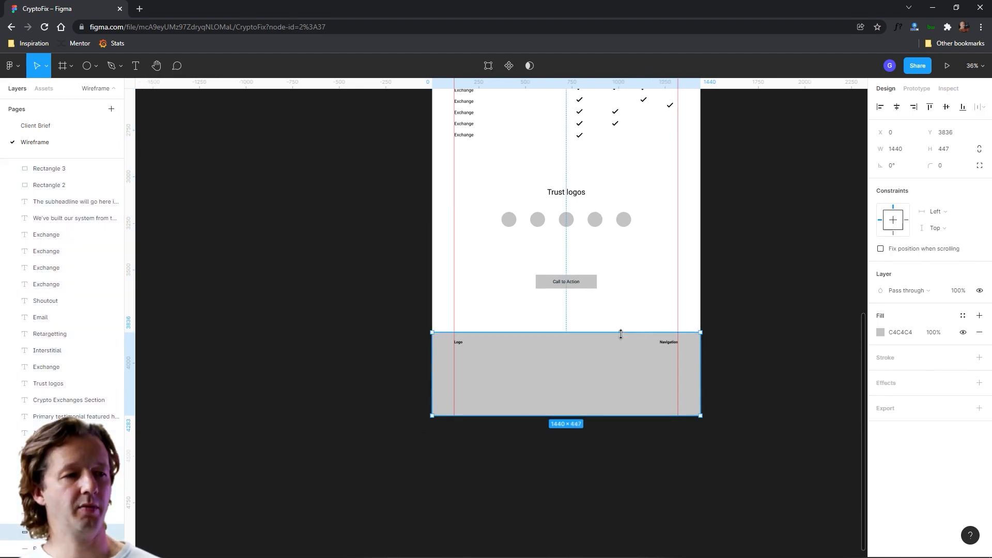
{"action": "left_click", "coordinate": [668, 344]}
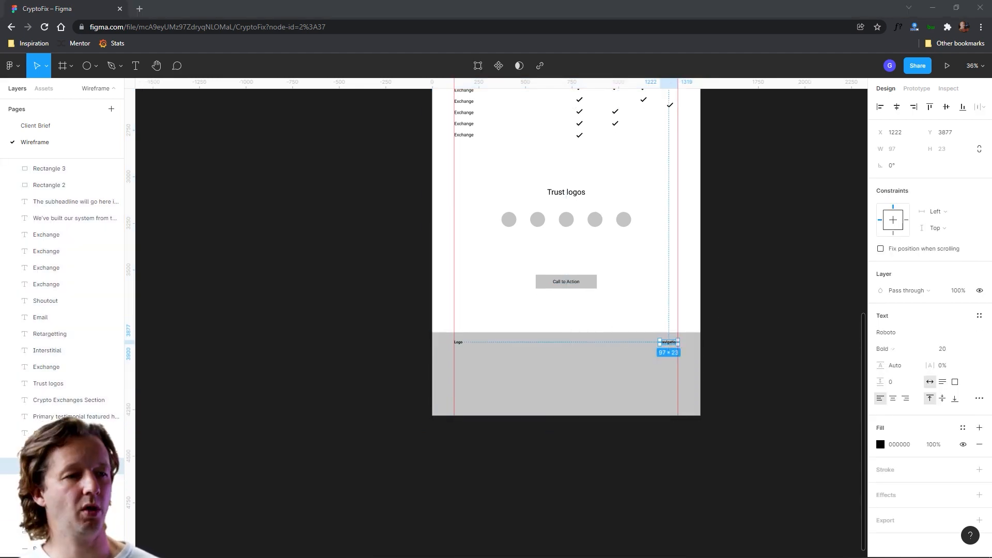
{"action": "left_click", "coordinate": [564, 194]}
{"action": "key", "text": "ctrl+d"}
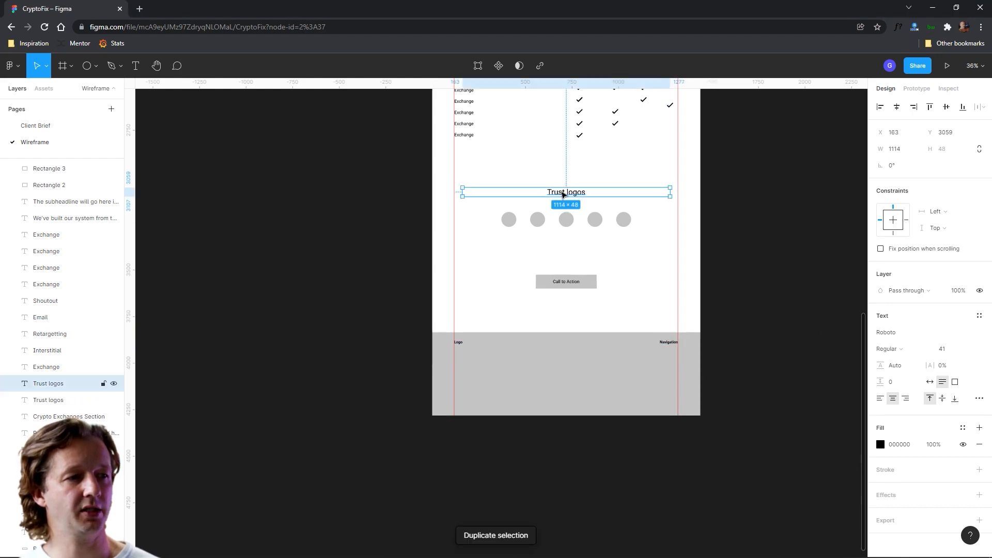
{"action": "left_click_drag", "start_coordinate": [564, 194], "coordinate": [561, 376]}
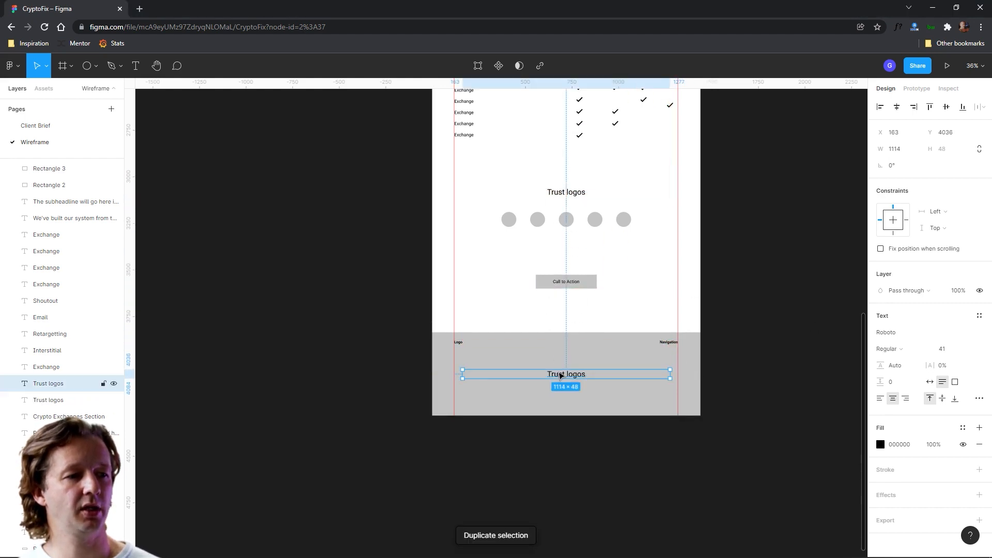
{"action": "double_click", "coordinate": [561, 375]}
{"action": "type", "text": "Footer +"}
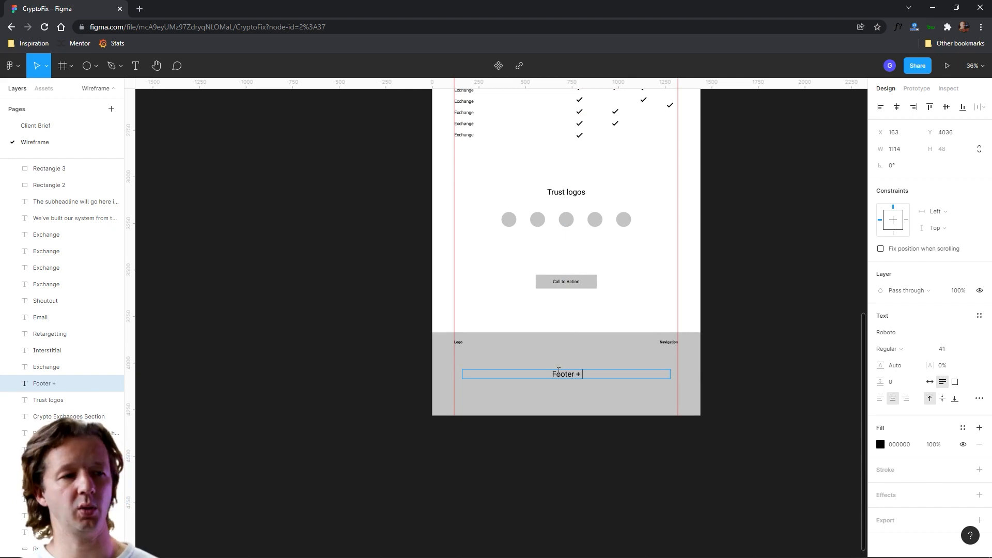
{"action": "type", "text": " Footer naviga"}
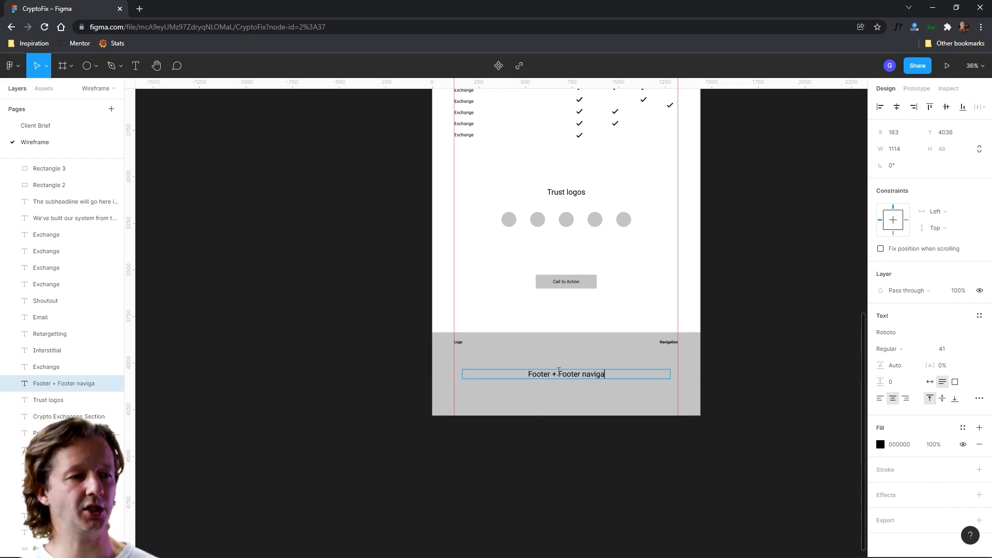
{"action": "type", "text": "tion herer"}
{"action": "key", "text": "Escape"}
{"action": "left_click", "coordinate": [813, 313]}
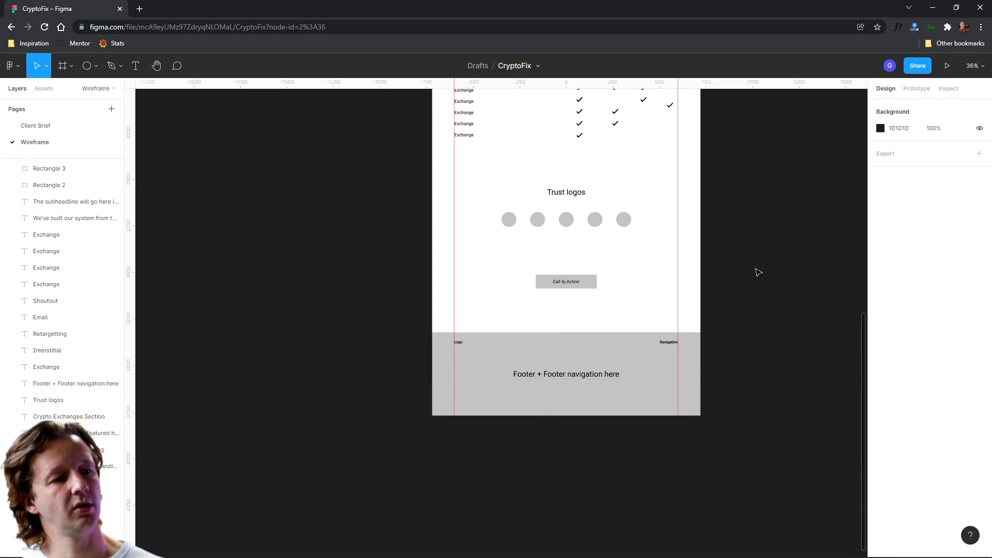
Look over the landing page wireframe from the footer up to the header.
{"action": "scroll", "coordinate": [741, 215], "scroll_direction": "up", "scroll_amount": 3}
{"action": "scroll", "coordinate": [717, 217], "scroll_direction": "down", "scroll_amount": 2}
{"action": "left_click_drag", "start_coordinate": [712, 252], "coordinate": [689, 463]}
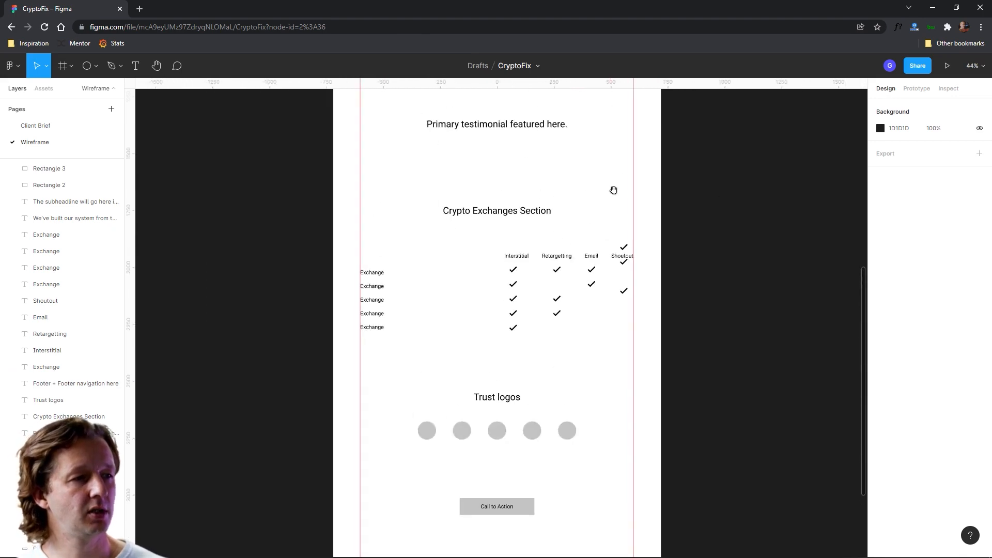
{"action": "left_click_drag", "start_coordinate": [614, 190], "coordinate": [604, 360]}
{"action": "left_click_drag", "start_coordinate": [499, 172], "coordinate": [516, 332]}
{"action": "left_click_drag", "start_coordinate": [518, 248], "coordinate": [540, 218]}
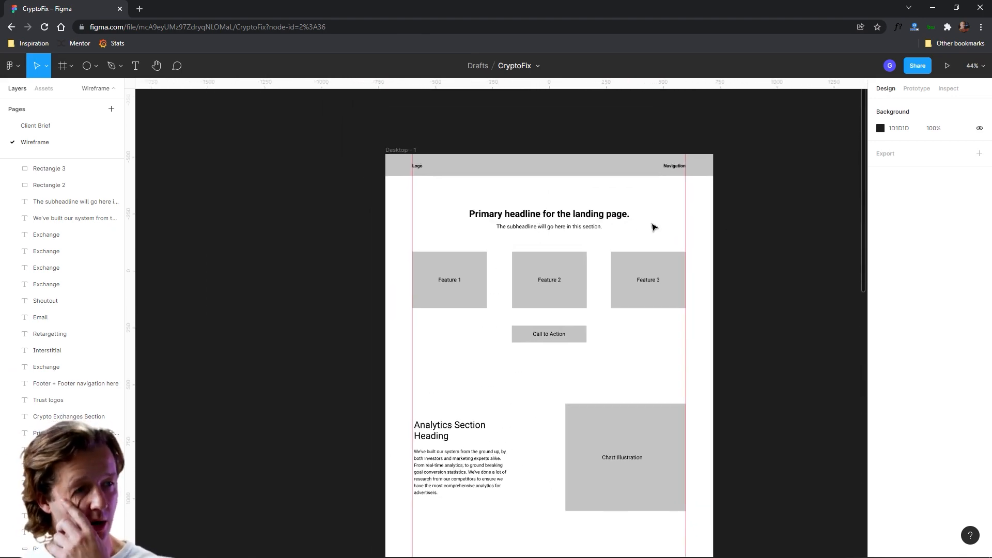
Open the Client Brief page and look over its Business Information, Client Preferences and Features & Content frames.
{"action": "left_click", "coordinate": [38, 126]}
{"action": "scroll", "coordinate": [308, 215], "scroll_direction": "down", "scroll_amount": 3}
{"action": "scroll", "coordinate": [336, 270], "scroll_direction": "up", "scroll_amount": 3}
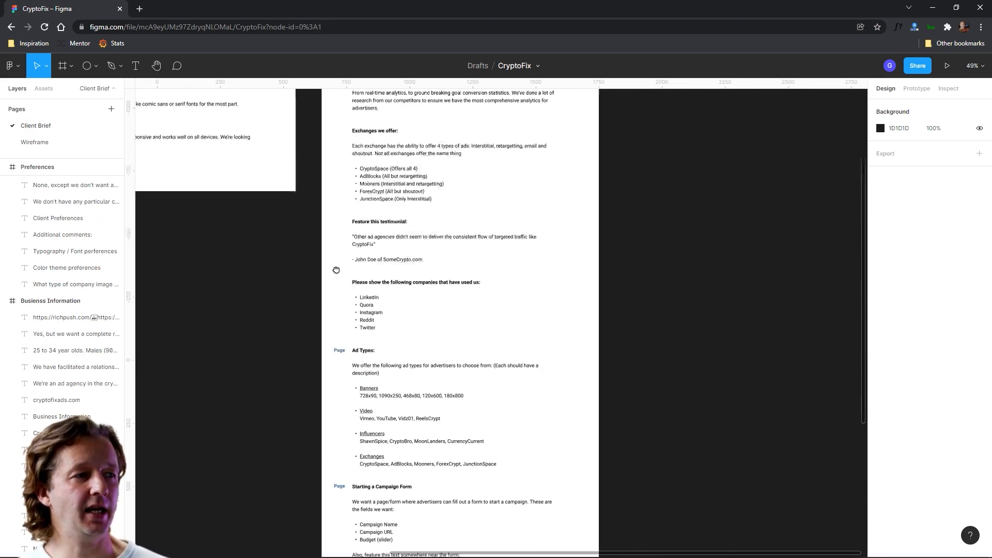
{"action": "scroll", "coordinate": [336, 270], "scroll_direction": "down", "scroll_amount": 5}
{"action": "left_click_drag", "start_coordinate": [443, 410], "coordinate": [572, 359]}
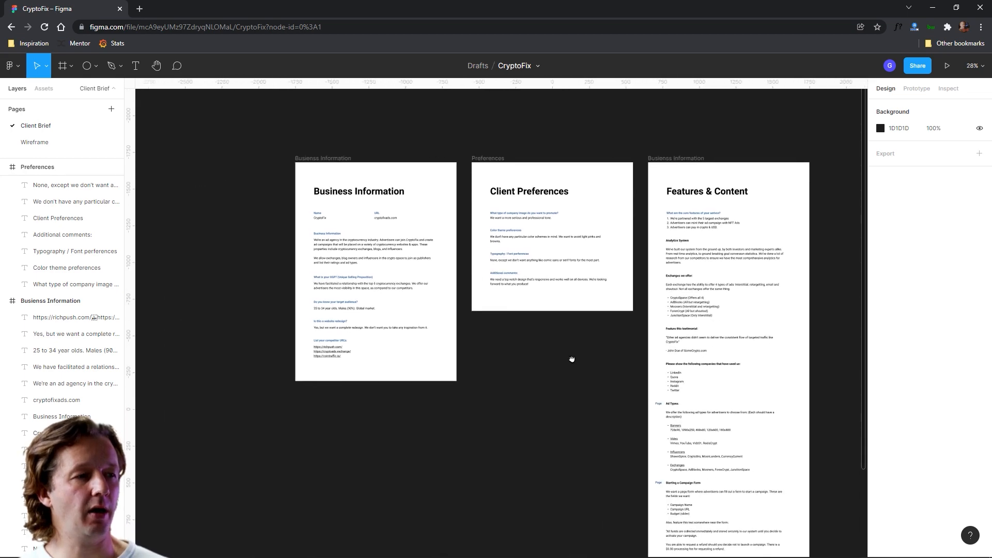
{"action": "scroll", "coordinate": [572, 358], "scroll_direction": "up", "scroll_amount": 5}
{"action": "scroll", "coordinate": [523, 331], "scroll_direction": "up", "scroll_amount": 1}
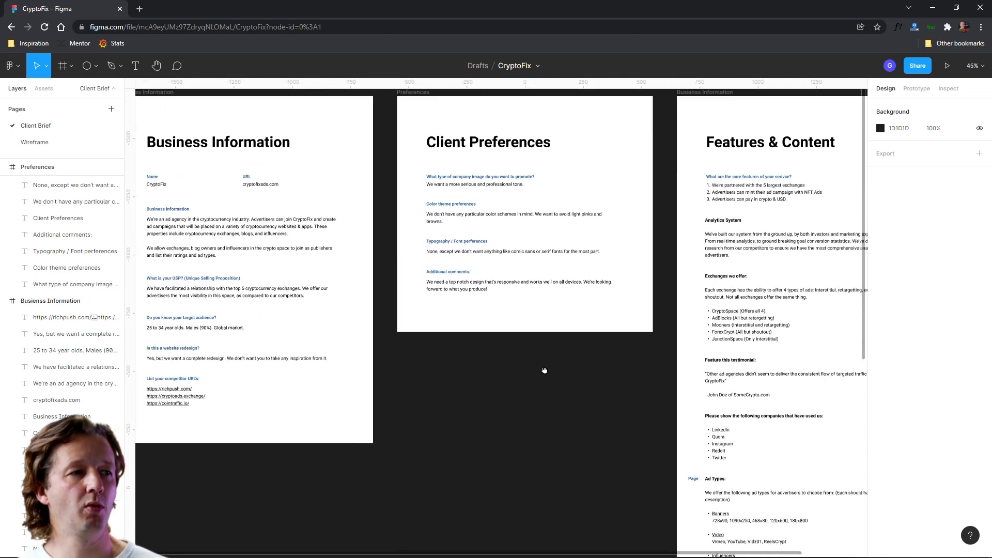
{"action": "scroll", "coordinate": [546, 372], "scroll_direction": "down", "scroll_amount": 1}
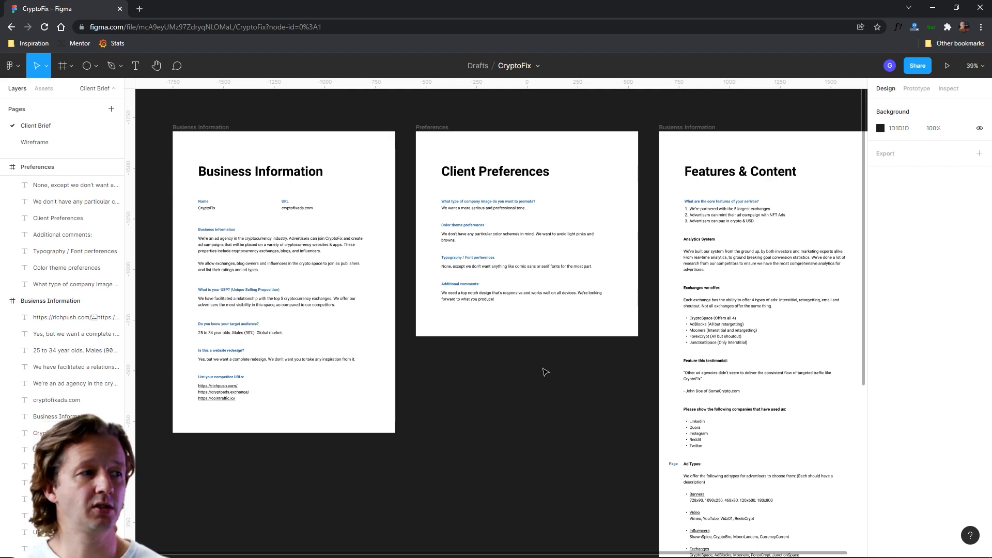
Read the brief's requirements for the Ad Types, Starting a Campaign Form, Login Form and Contact Form & Info pages.
{"action": "left_click_drag", "start_coordinate": [600, 409], "coordinate": [443, 124]}
{"action": "scroll", "coordinate": [503, 189], "scroll_direction": "up", "scroll_amount": 3}
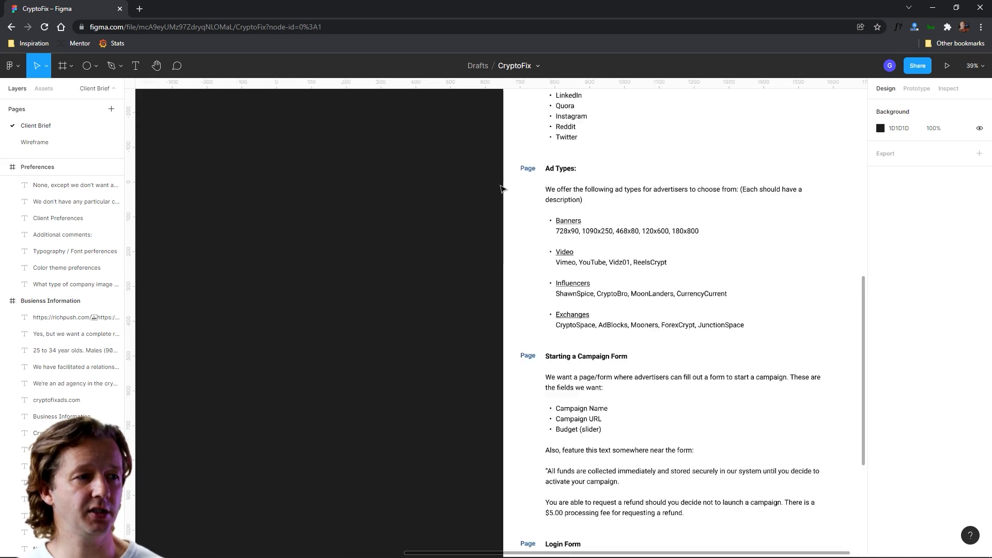
{"action": "left_click_drag", "start_coordinate": [502, 187], "coordinate": [336, 179]}
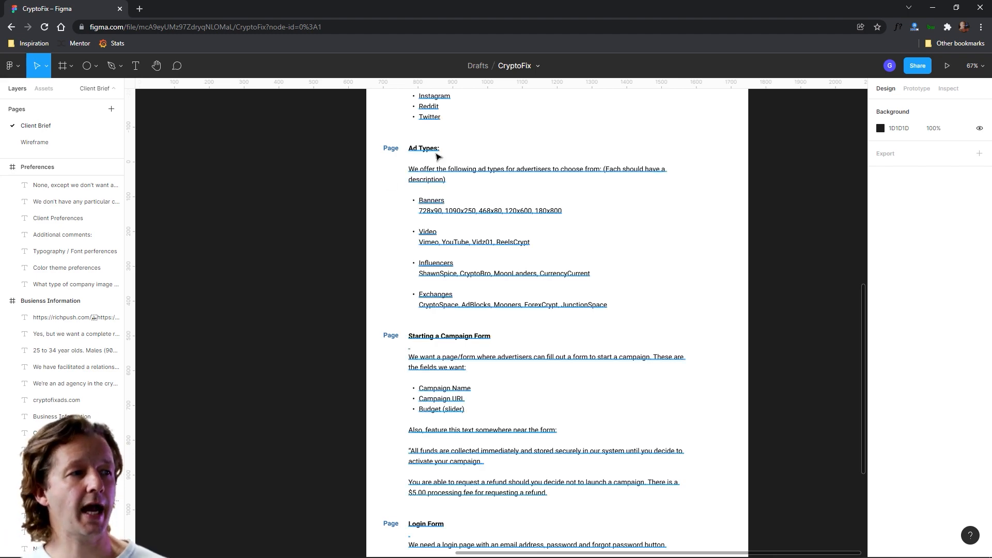
{"action": "scroll", "coordinate": [408, 193], "scroll_direction": "up", "scroll_amount": 3}
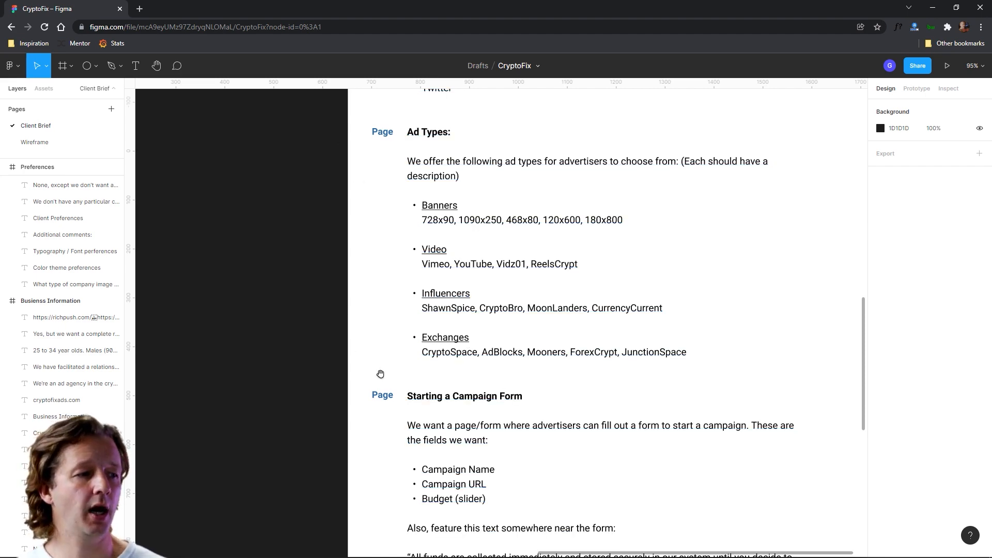
{"action": "left_click_drag", "start_coordinate": [380, 373], "coordinate": [347, 140]}
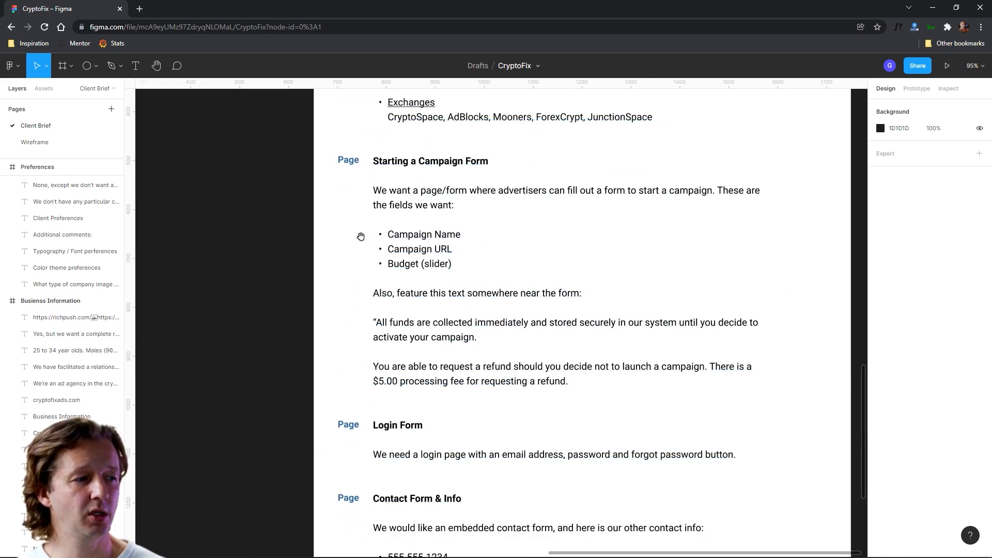
{"action": "left_click_drag", "start_coordinate": [361, 235], "coordinate": [327, 231]}
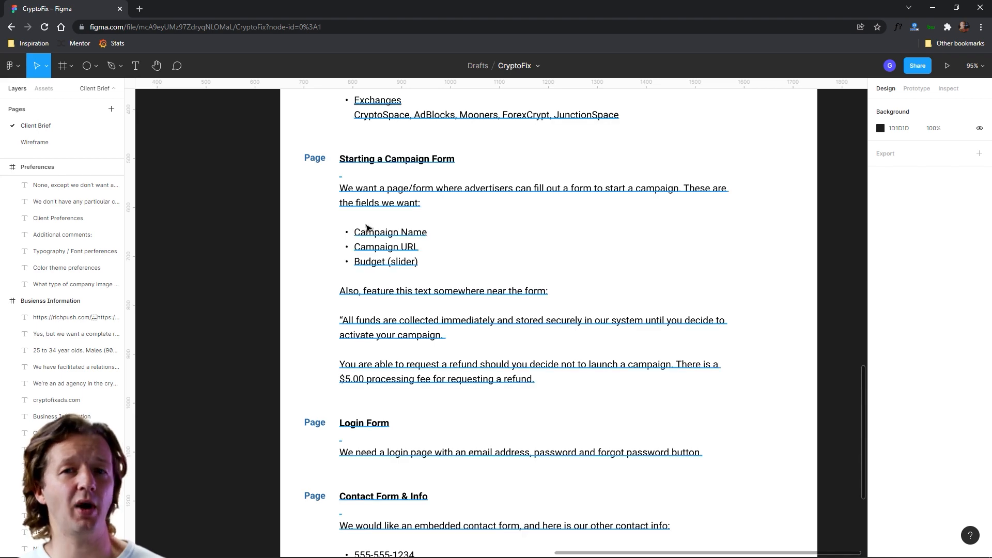
{"action": "left_click_drag", "start_coordinate": [309, 335], "coordinate": [313, 168]}
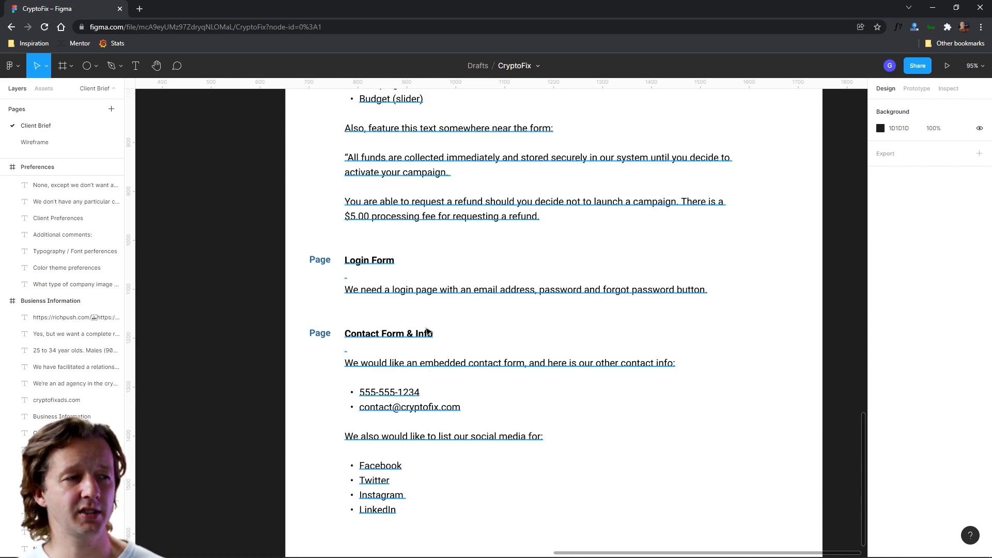
{"action": "scroll", "coordinate": [413, 385], "scroll_direction": "down", "scroll_amount": 5}
{"action": "left_click_drag", "start_coordinate": [353, 351], "coordinate": [388, 479]}
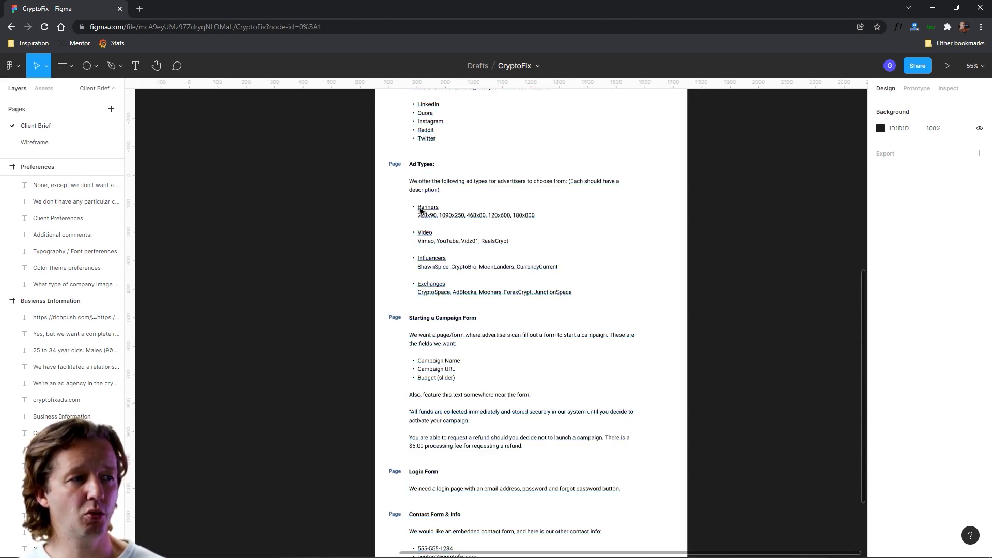